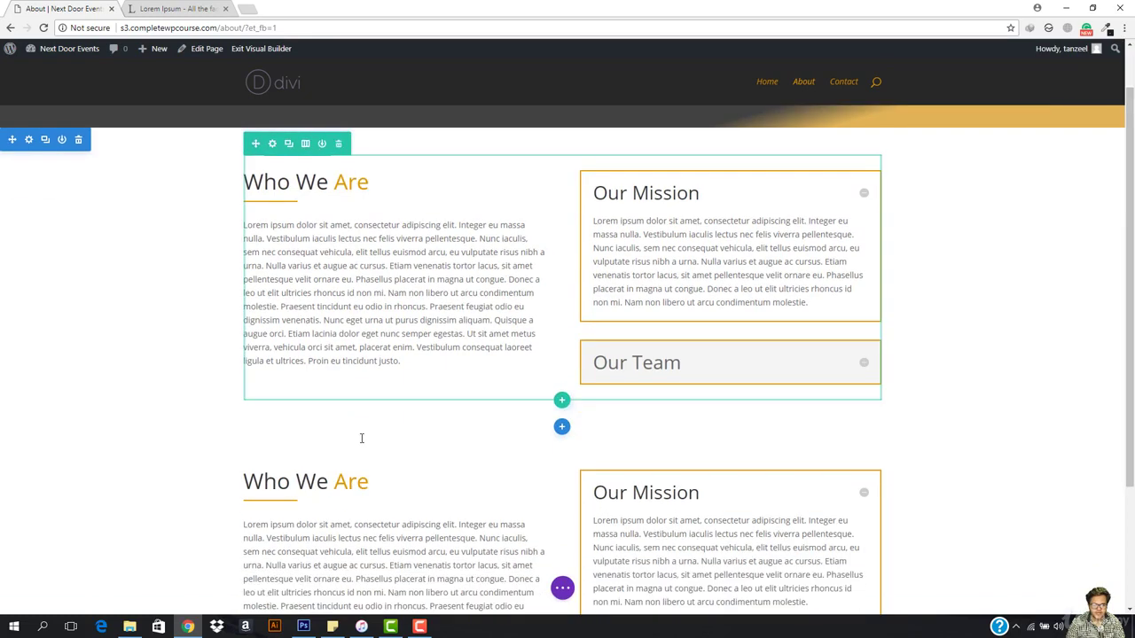
Set the background colour of the duplicated lower section to #ebebeb and save the section settings
left_click(28, 304)
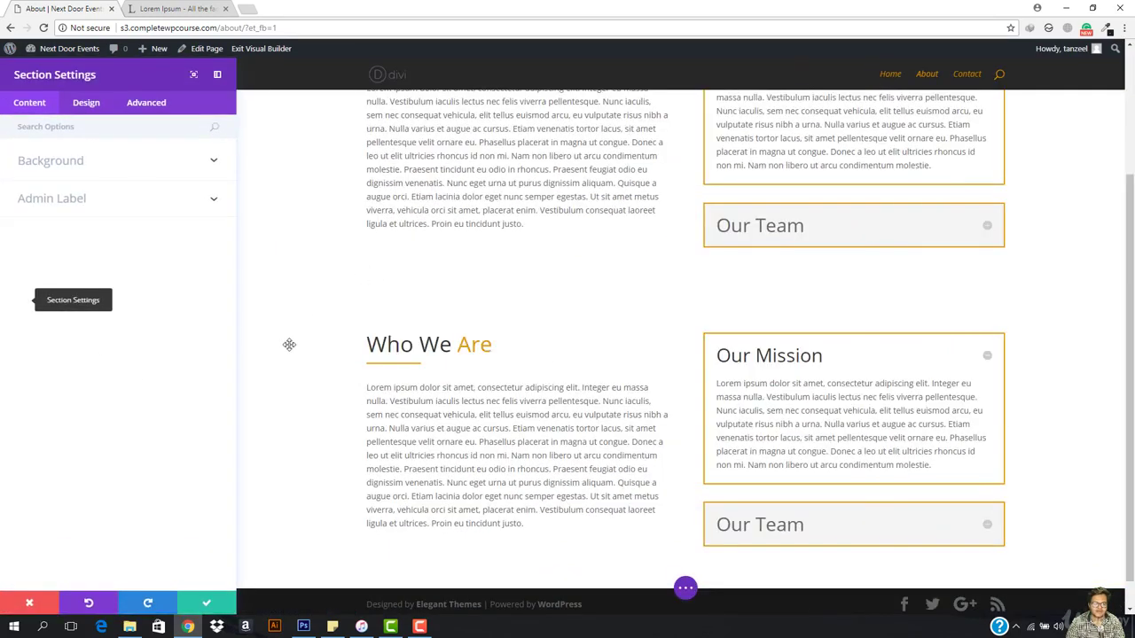
left_click(92, 165)
left_click(117, 270)
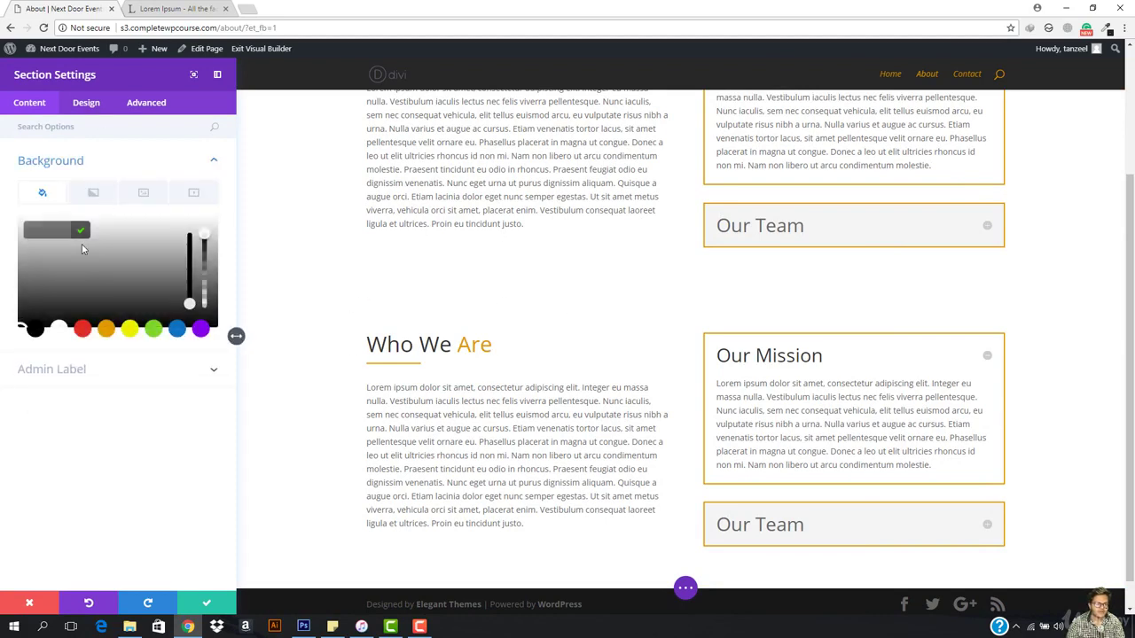
left_click(53, 233)
type("#ebebeb")
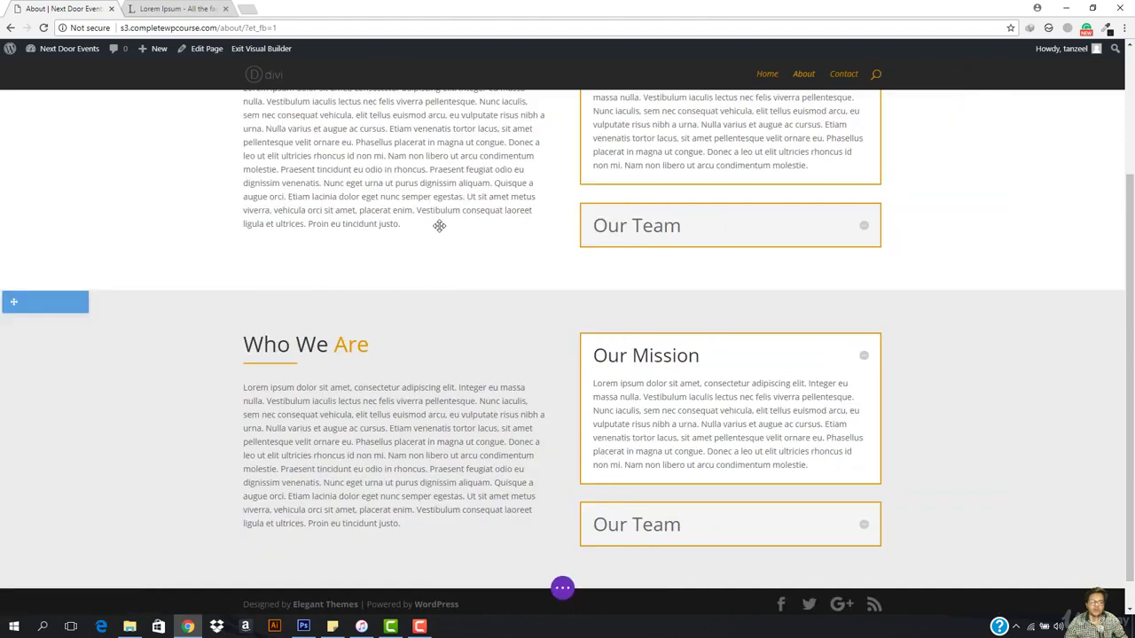
left_click(207, 603)
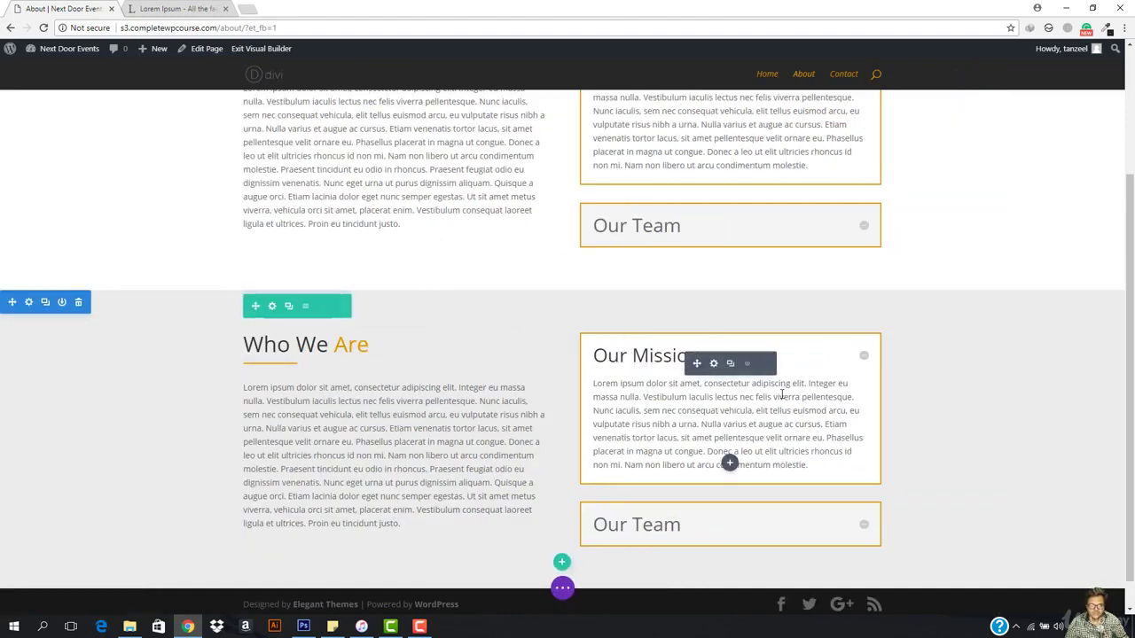
Delete the "Our Mission" and "Our Team" toggle modules from the grey section
left_click(764, 364)
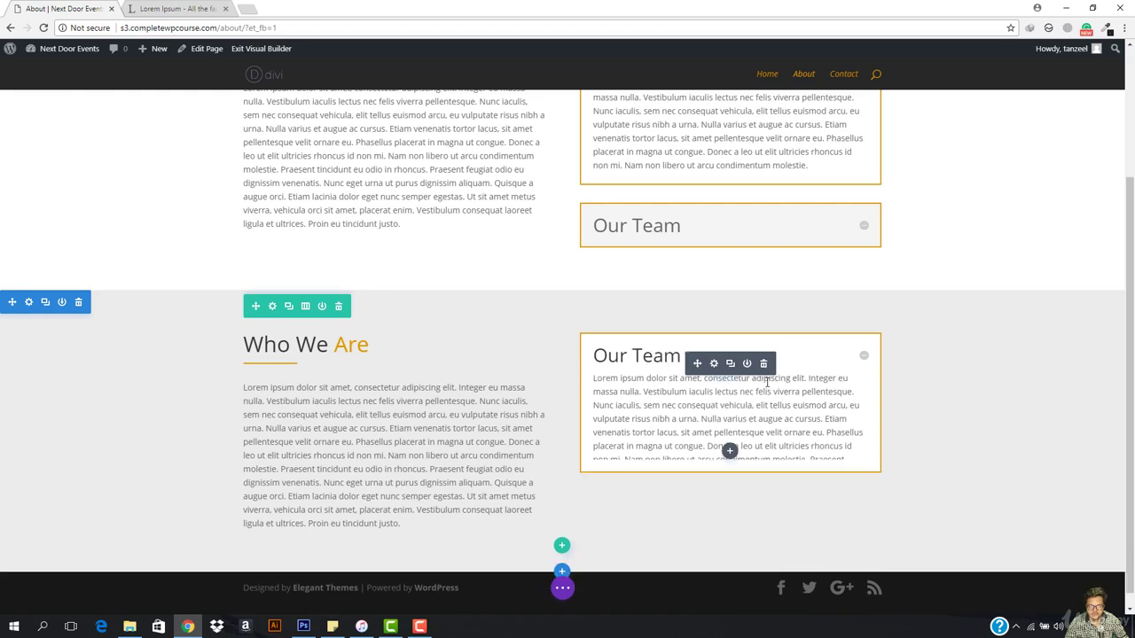
left_click(764, 346)
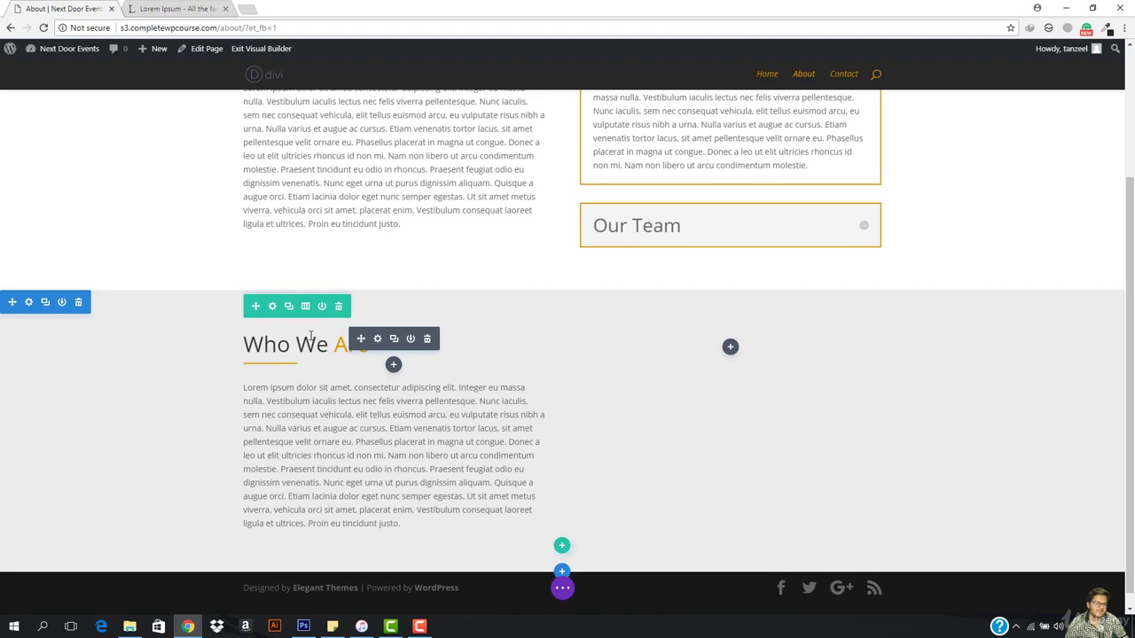
Replace the "Who We Are" heading in the grey section with "Other Stats About Us"
triple_click(282, 347)
type("Other T")
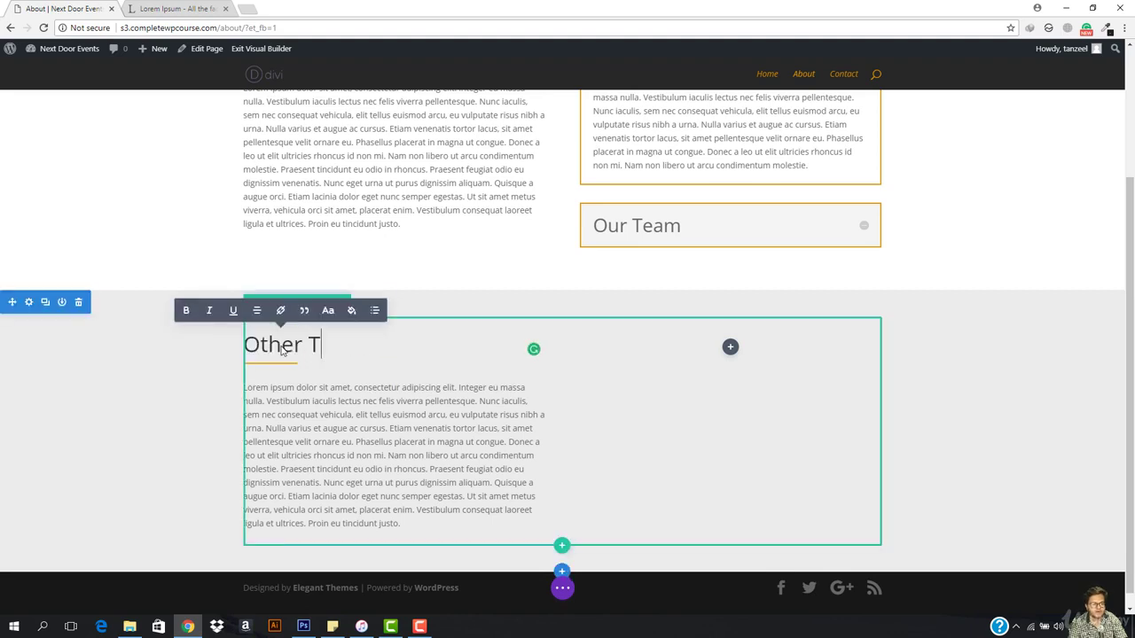
key("BackSpace")
type("Stat")
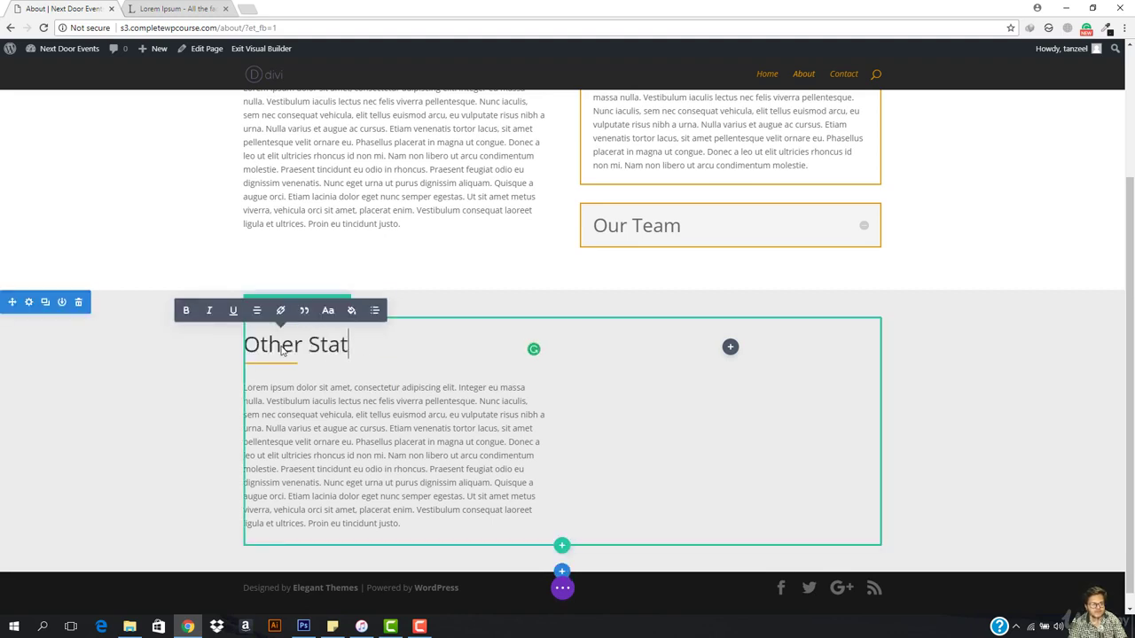
type("s ABout Us")
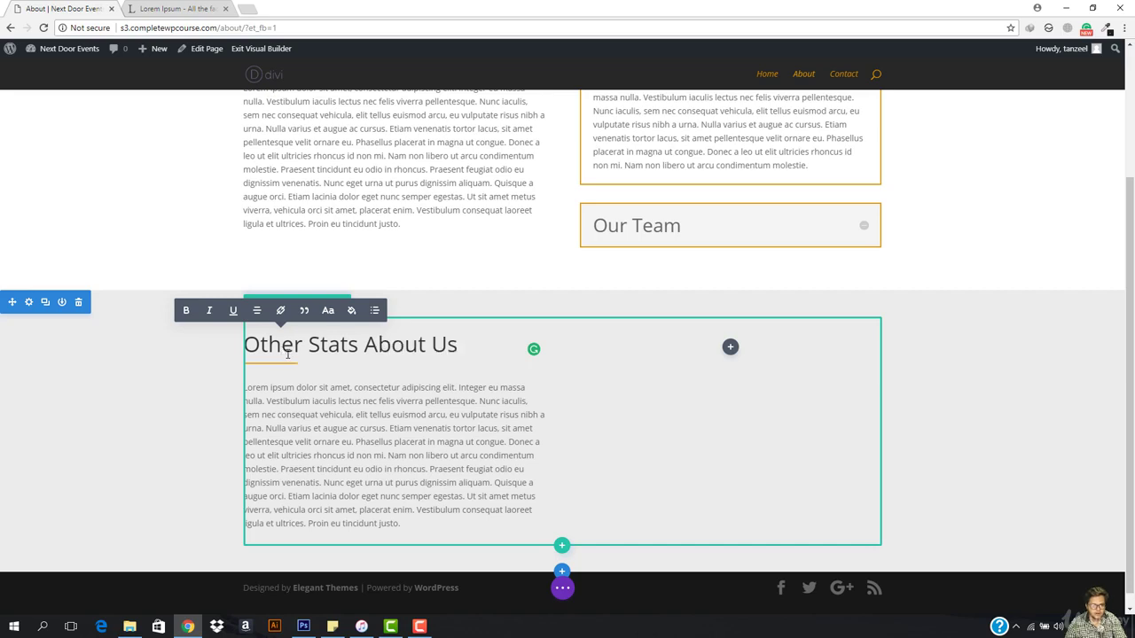
Colour the words "About Us" in the new heading with the orange palette colour
left_click_drag(365, 351, 459, 348)
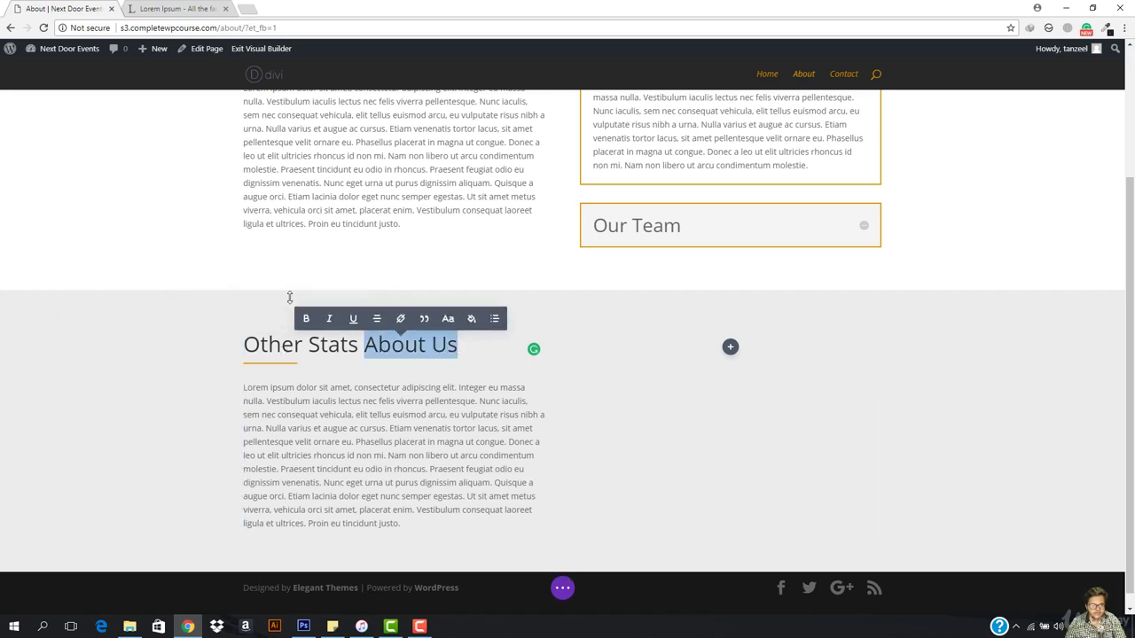
left_click(503, 323)
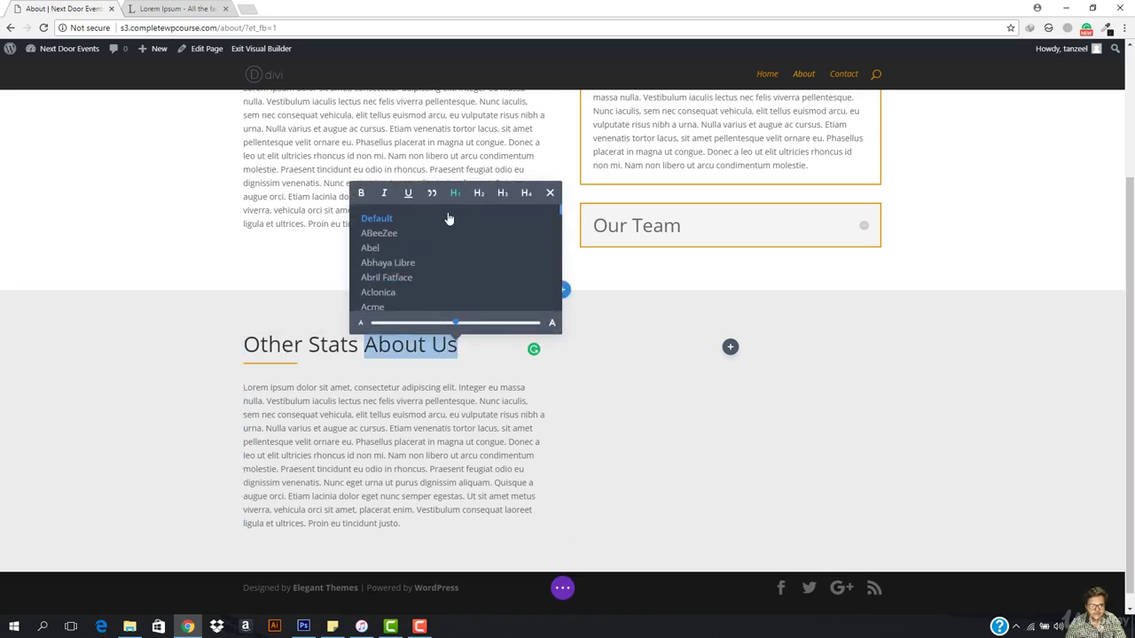
left_click(409, 194)
left_click(429, 323)
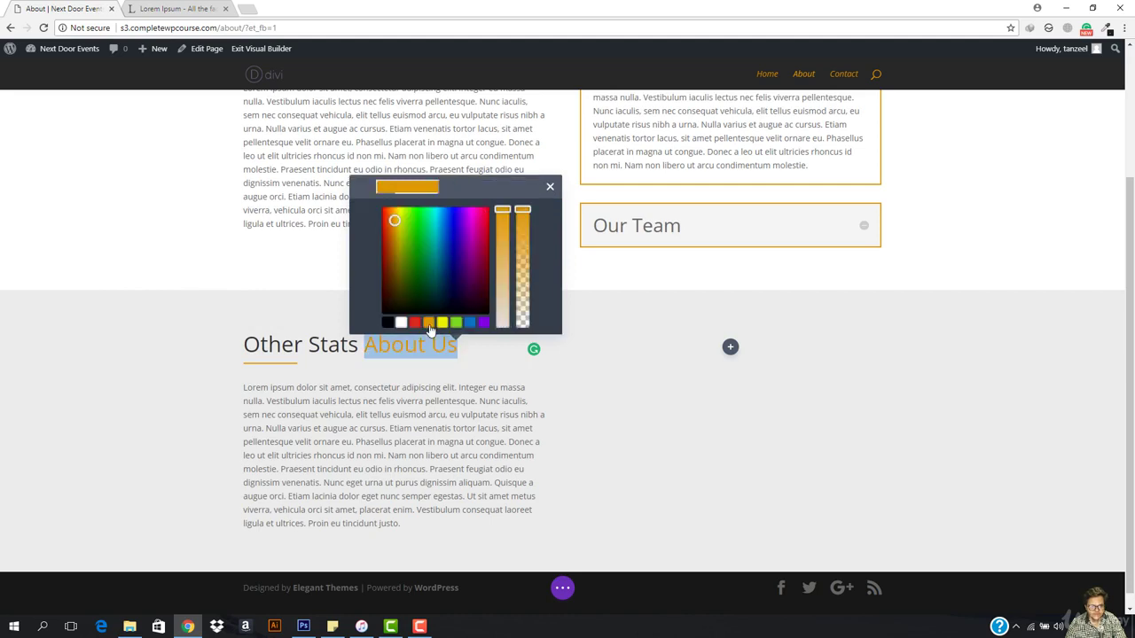
left_click(424, 356)
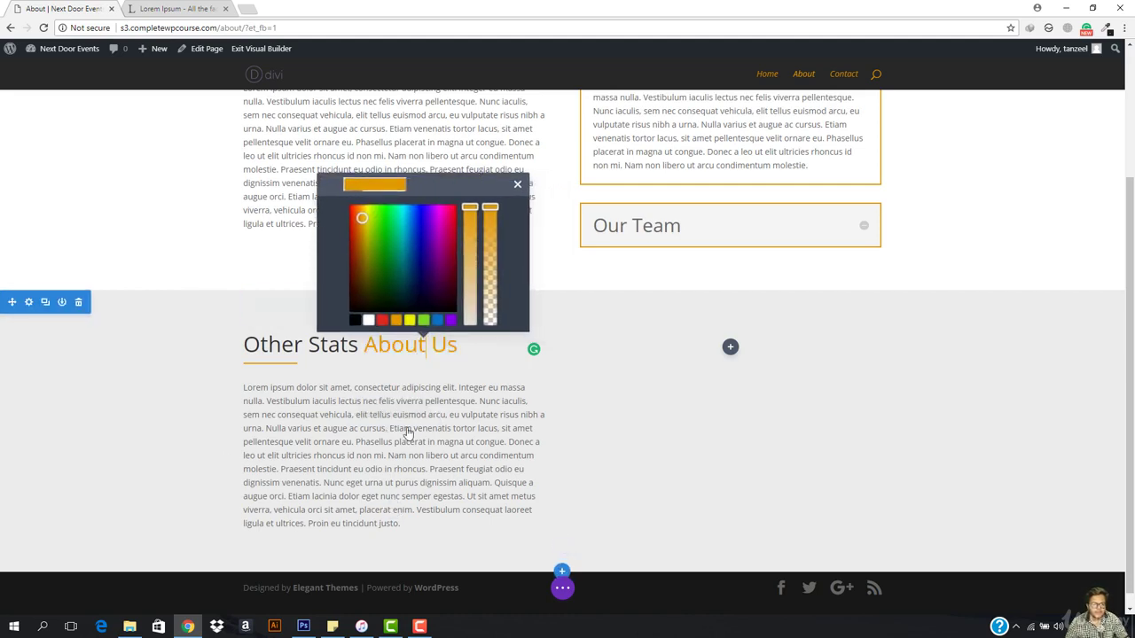
Shorten the paragraph under the heading by deleting the text after "semper egestas."
left_click(409, 523)
left_click_drag(395, 496, 466, 499)
key("BackSpace")
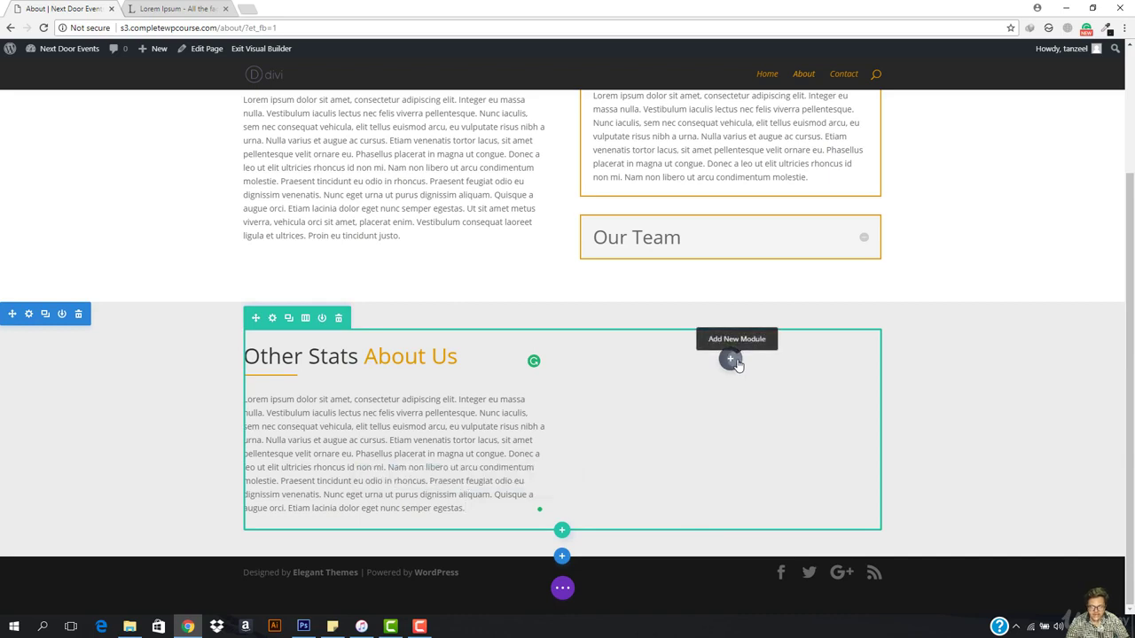
Insert a Bar Counters module in the grey section's empty column and add a first bar counter to it
left_click(730, 359)
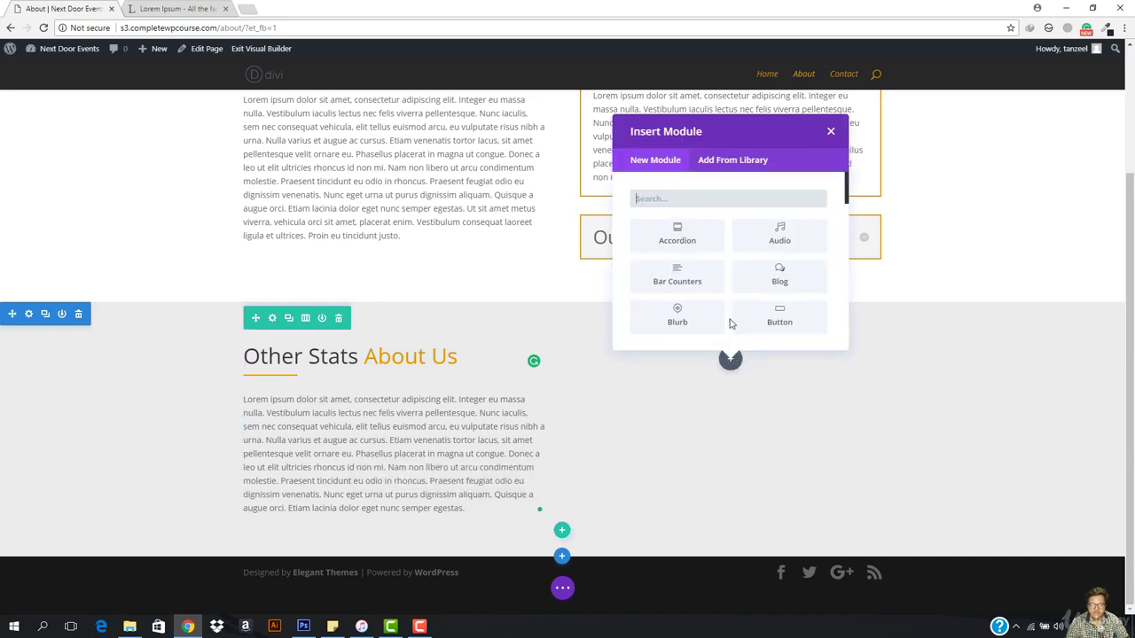
left_click(676, 289)
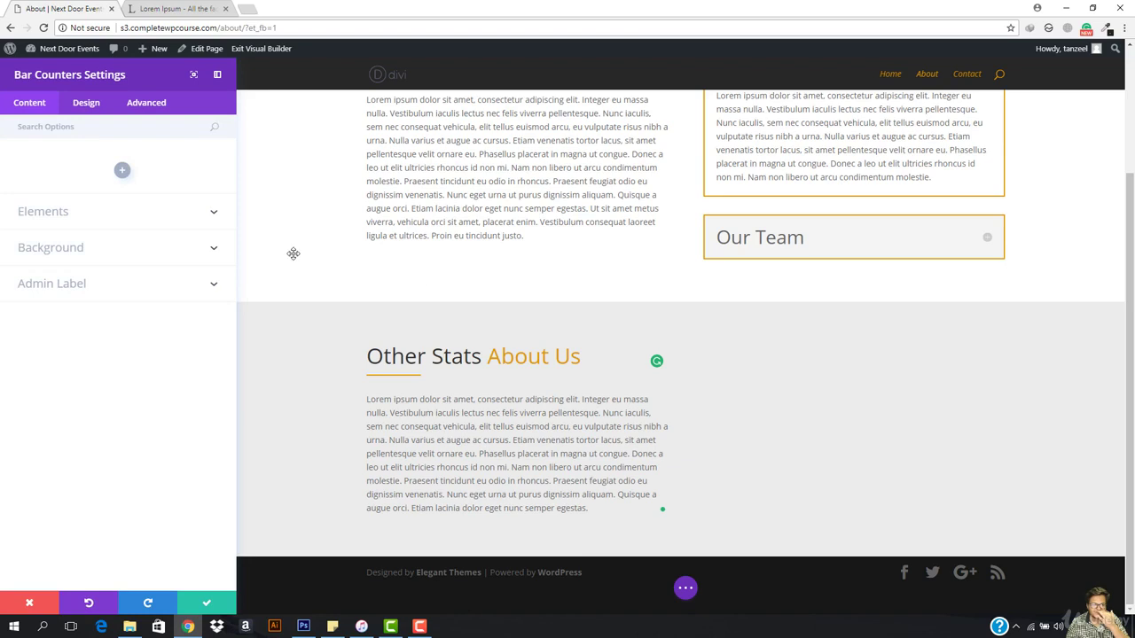
left_click(122, 170)
left_click(118, 171)
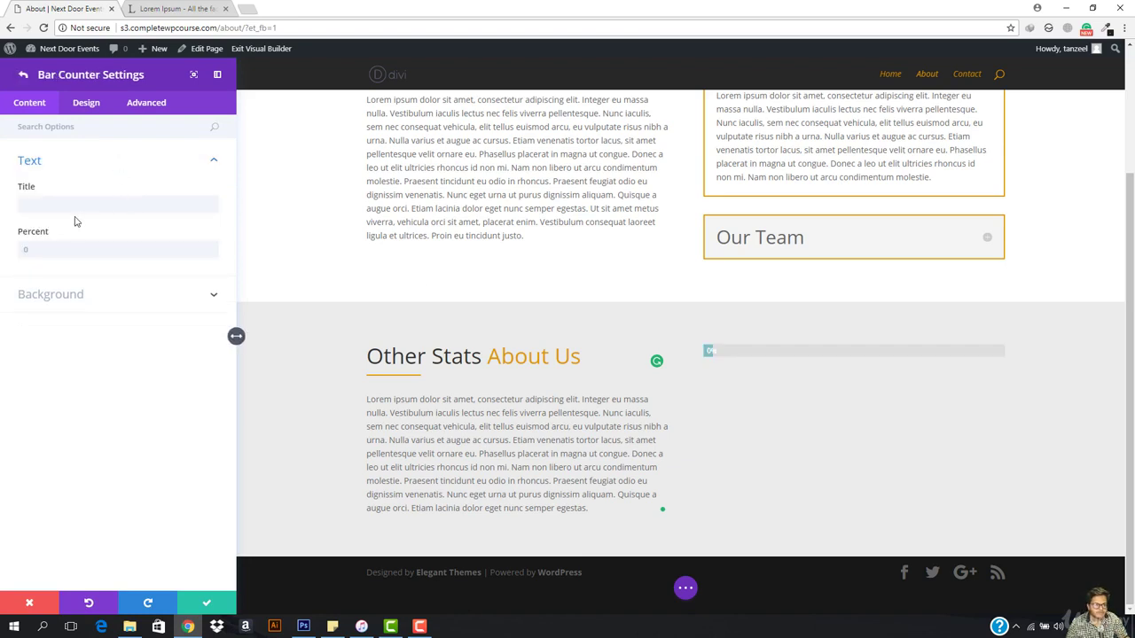
Title the bar counter "24/7 Support" and set its percent to 98
left_click(109, 209)
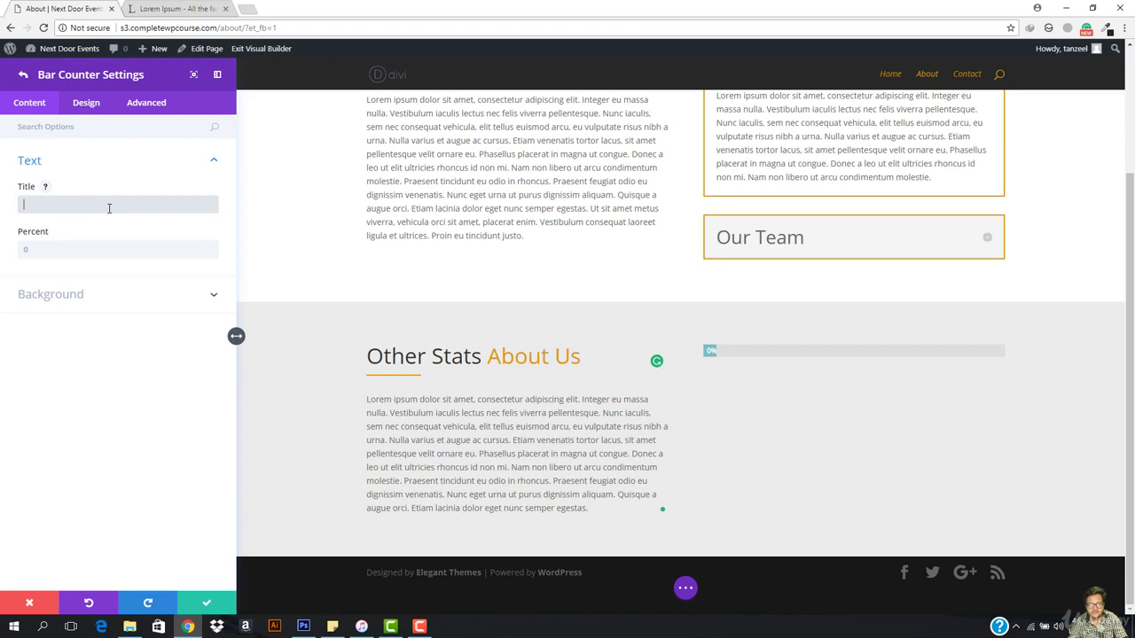
type("Res")
key("BackSpace")
key("BackSpace")
key("BackSpace")
type("24")
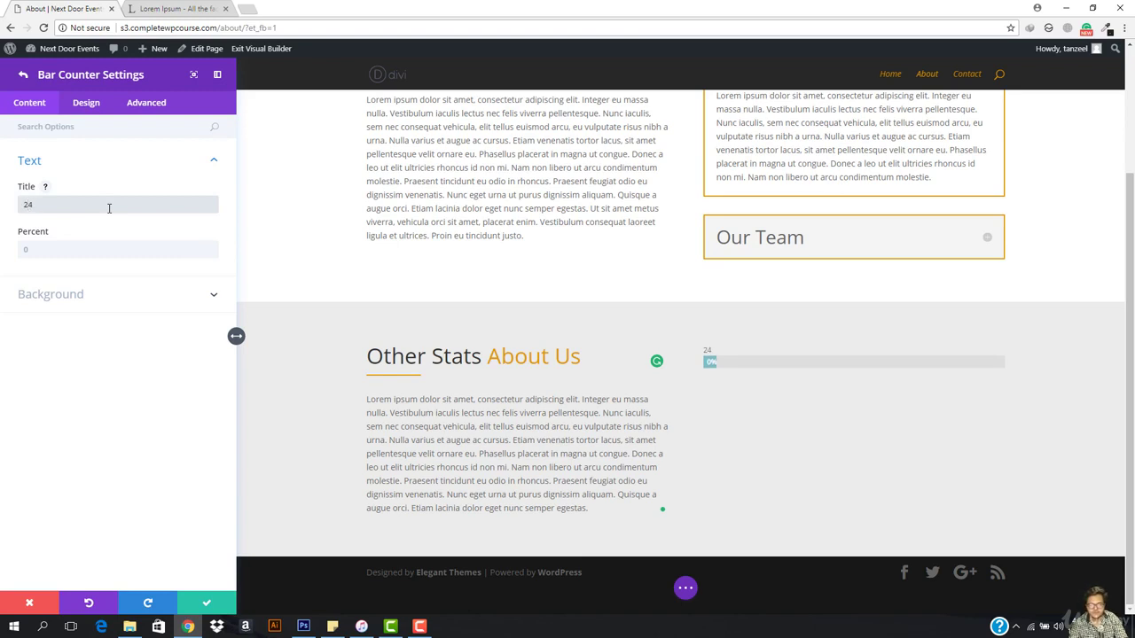
type("/7 Support")
left_click(105, 247)
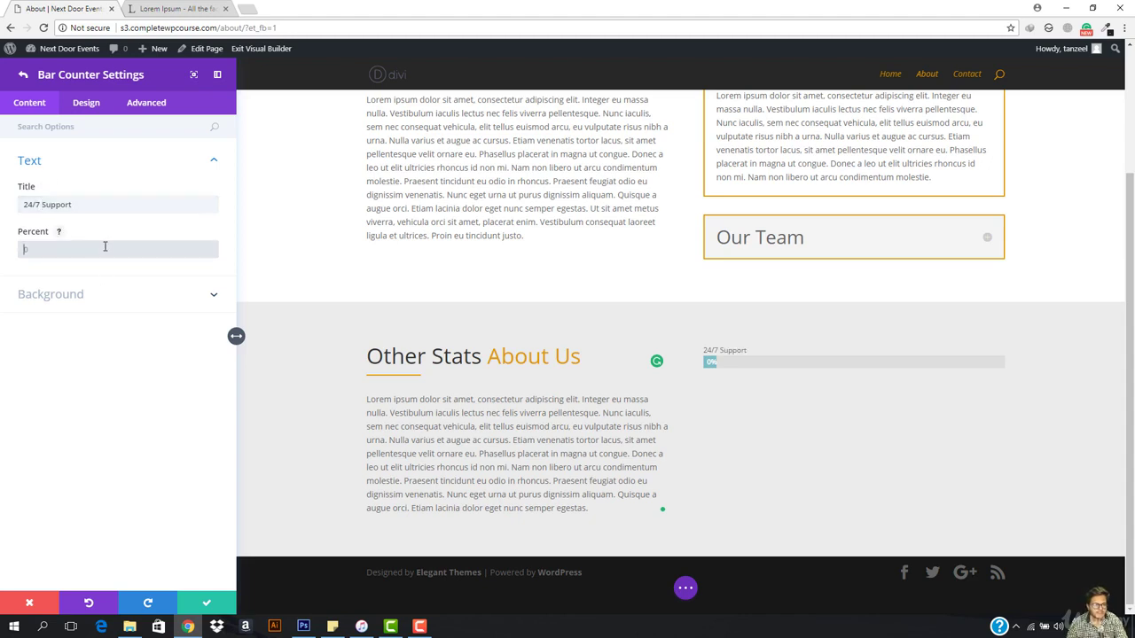
type("98")
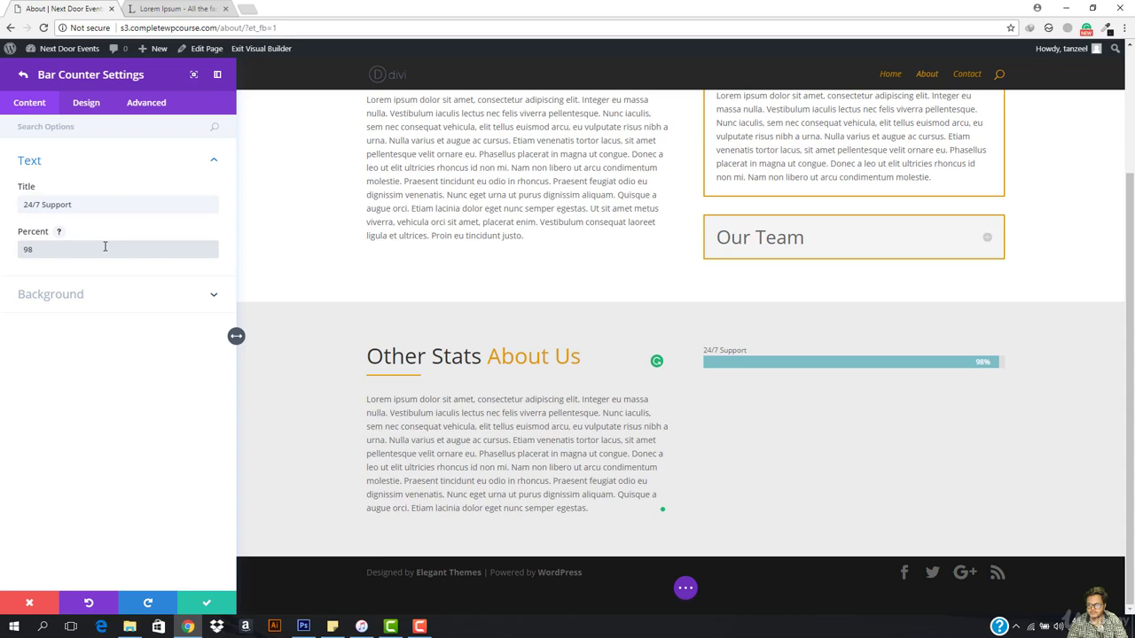
Give the bar counter a black background colour
left_click(60, 301)
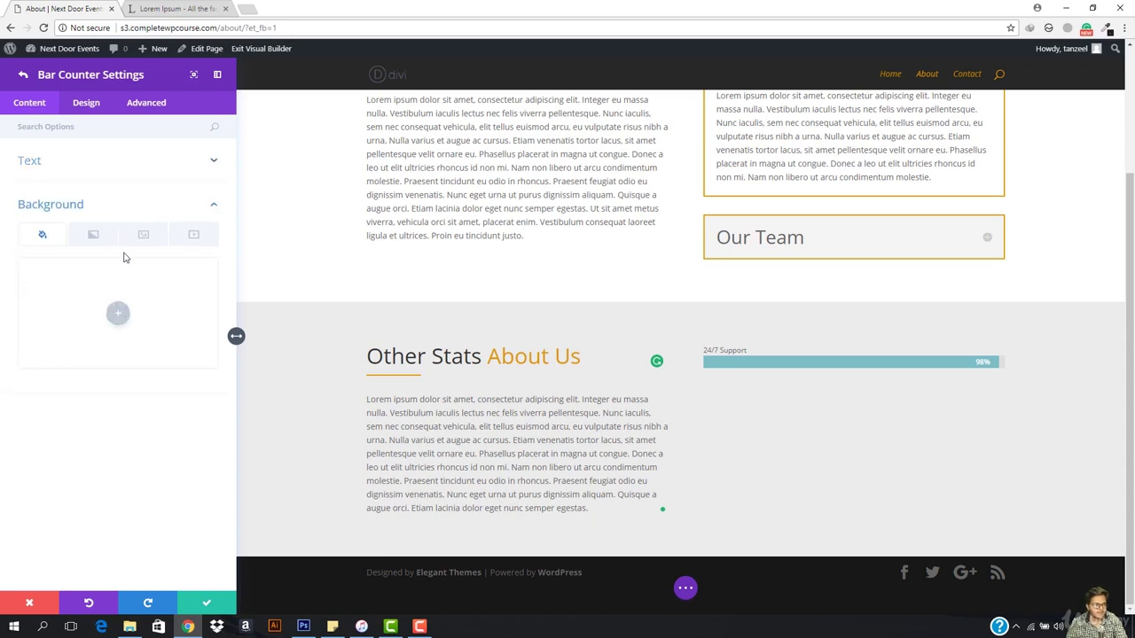
left_click(119, 312)
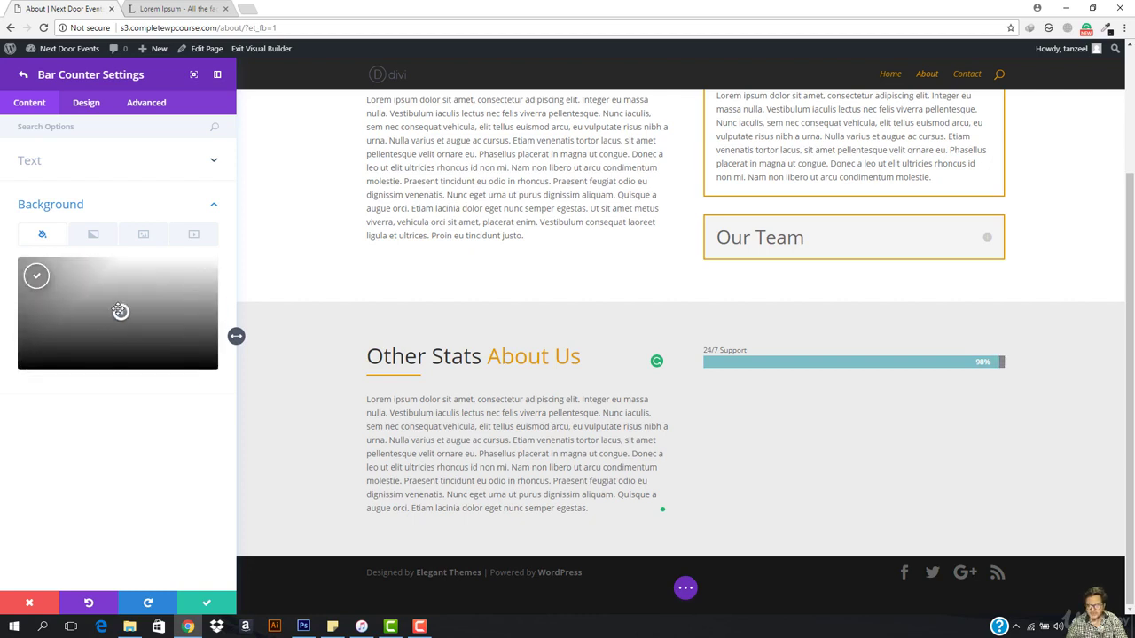
left_click(104, 314)
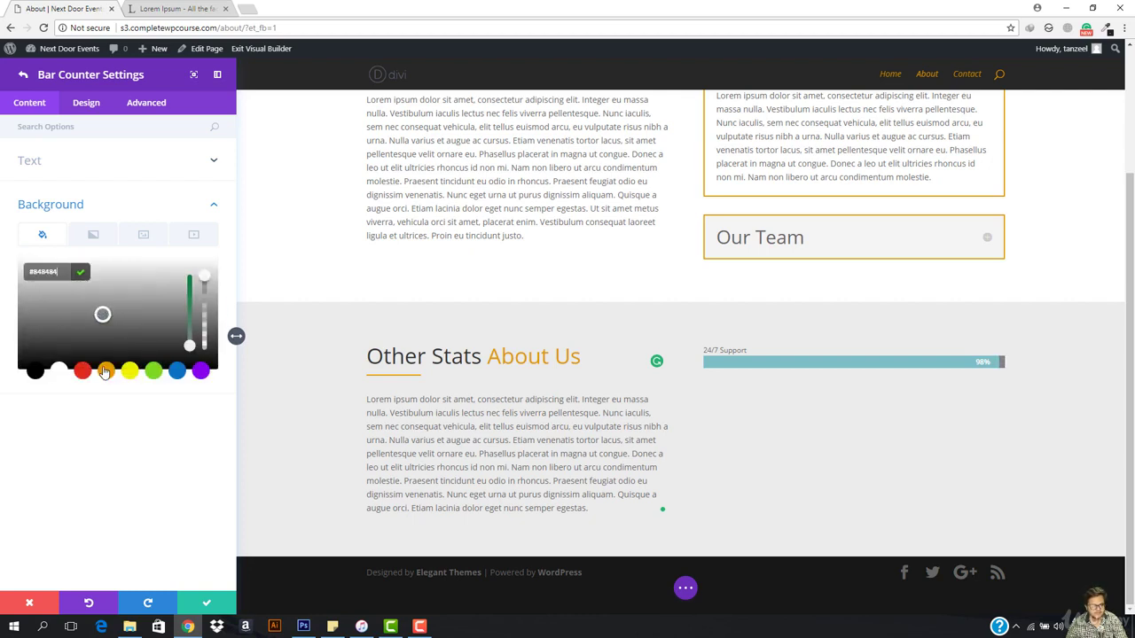
left_click(36, 371)
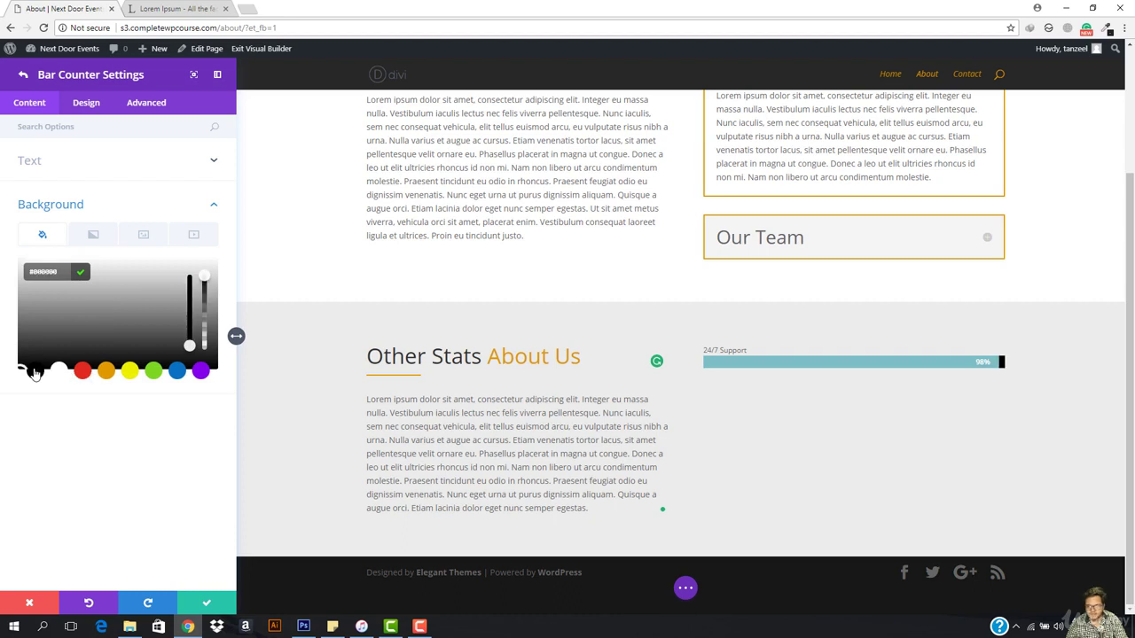
Set the bar counter's Bar Background Color to the orange palette colour
left_click(89, 105)
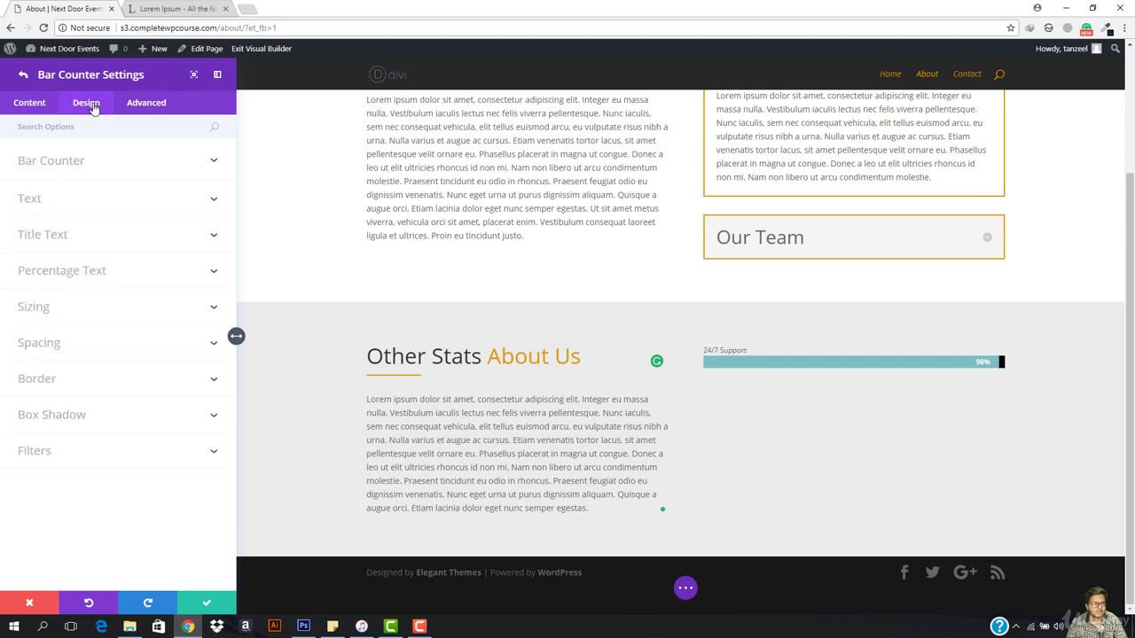
left_click(97, 162)
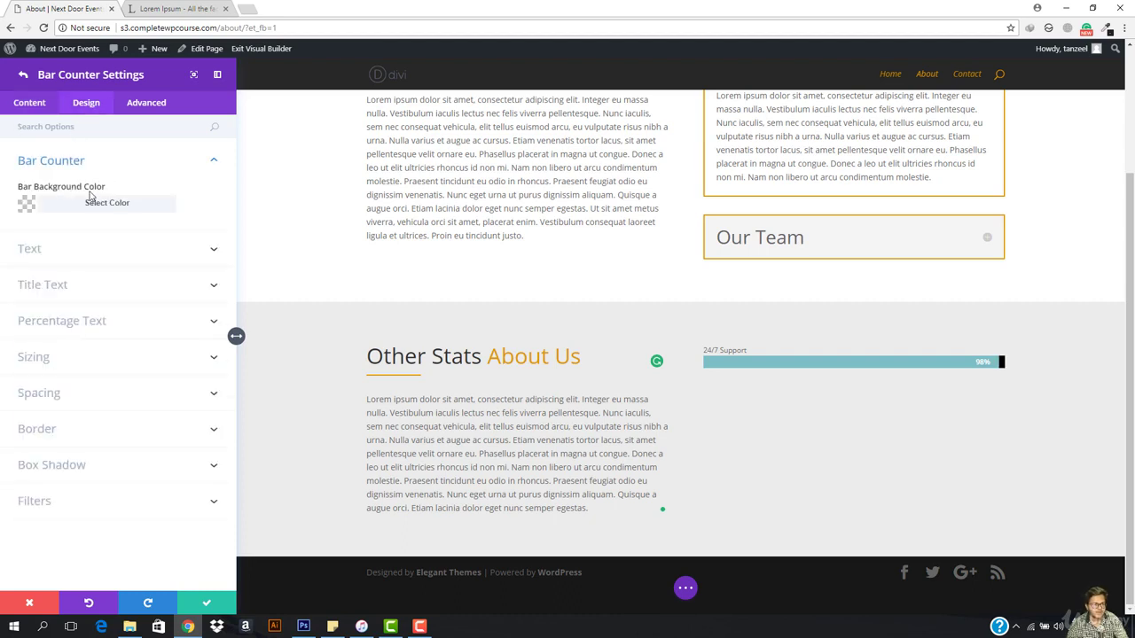
left_click(44, 207)
left_click(104, 334)
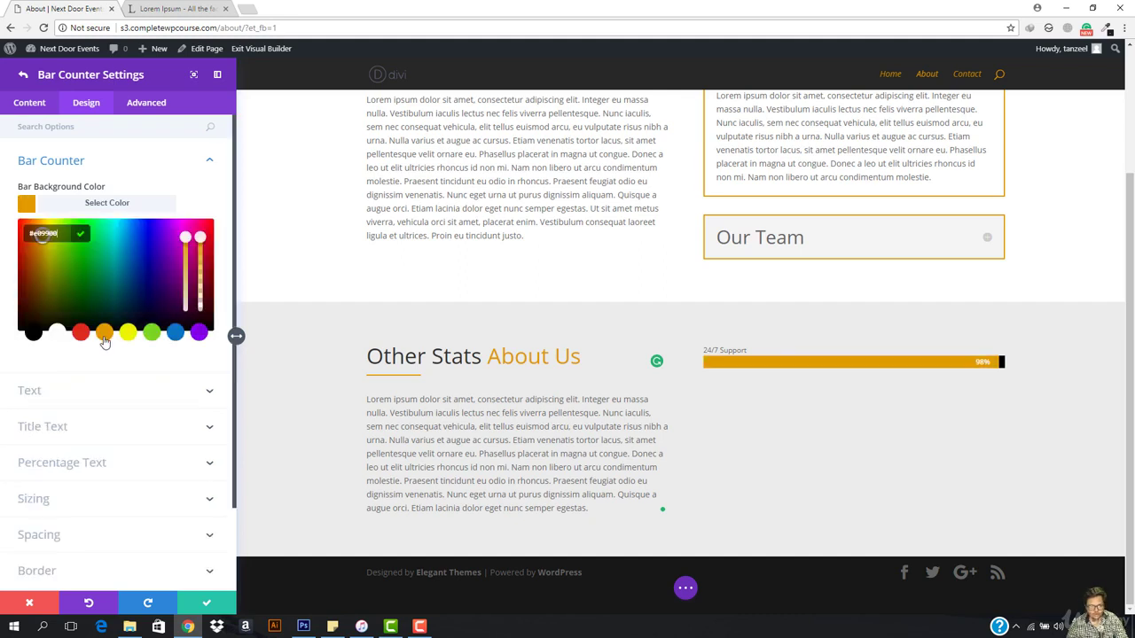
Set the bar counter's title text size to 16px
left_click(25, 101)
left_click(73, 166)
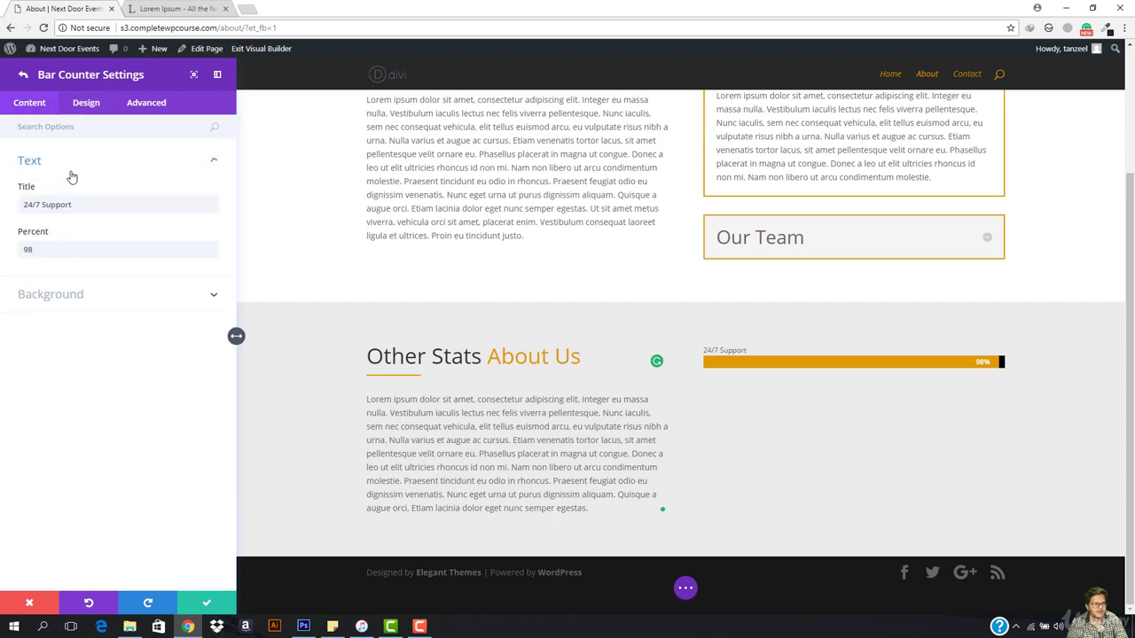
left_click(86, 102)
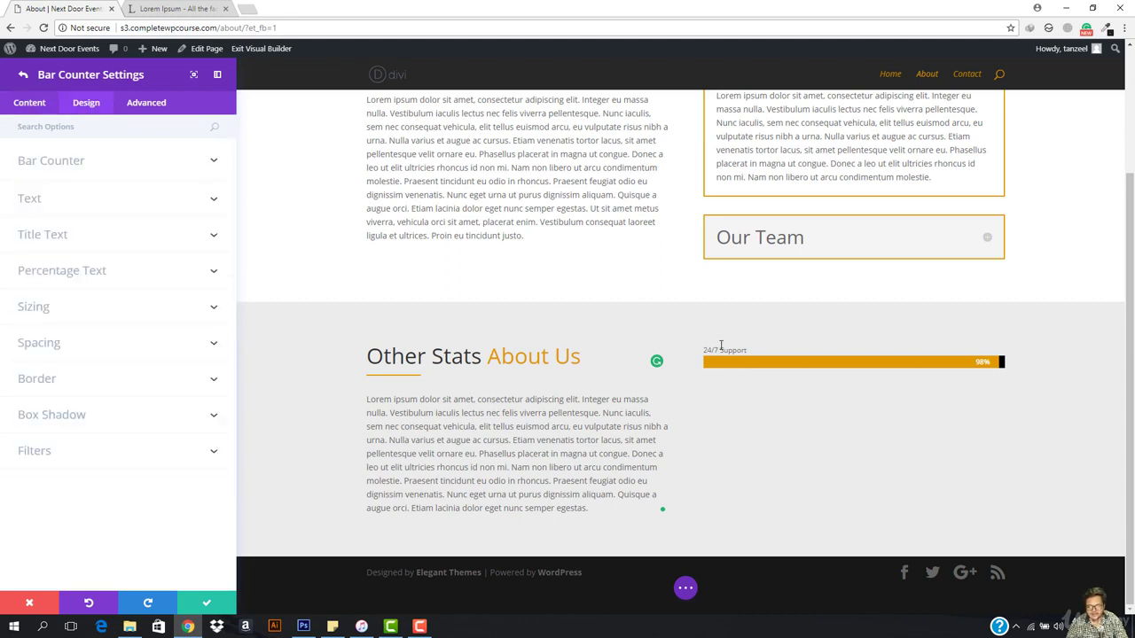
left_click(30, 204)
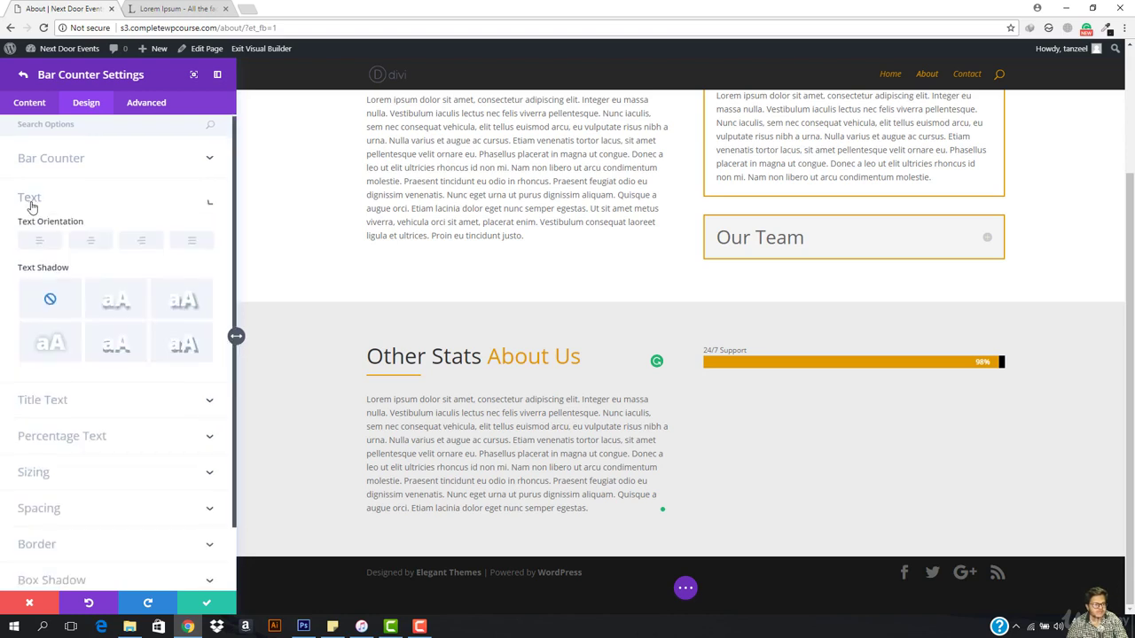
left_click(32, 140)
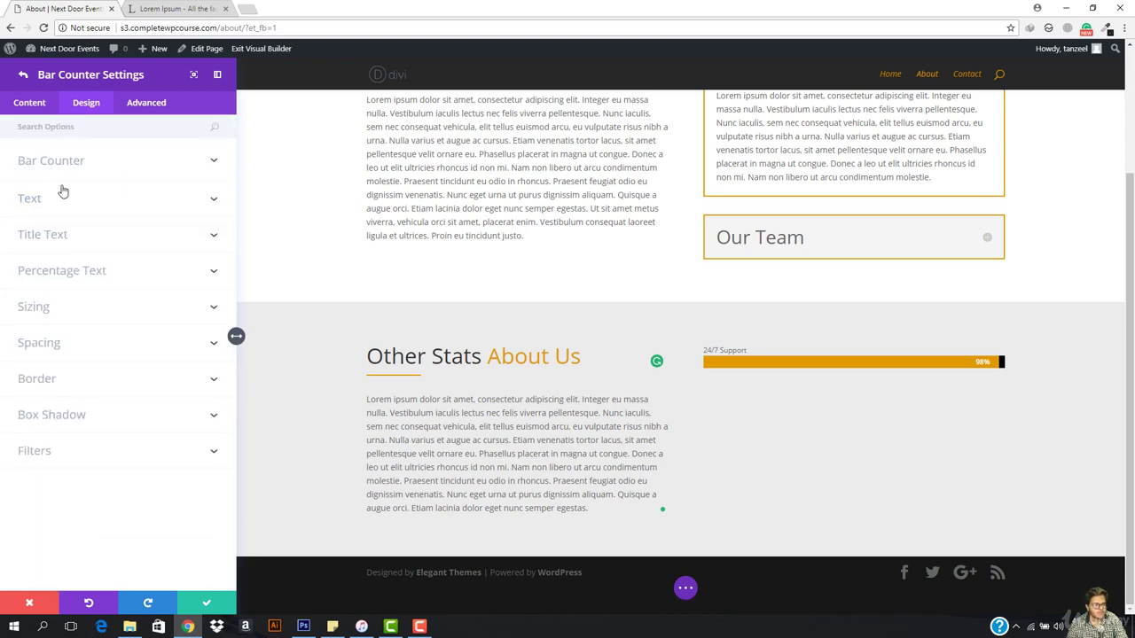
left_click(63, 235)
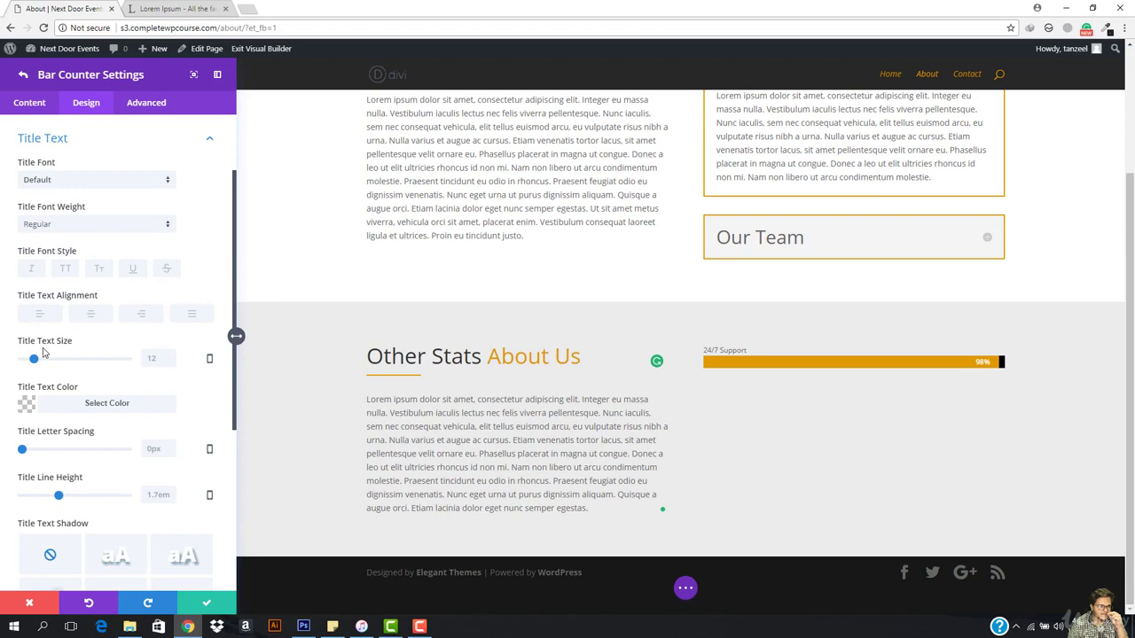
left_click_drag(34, 360, 38, 361)
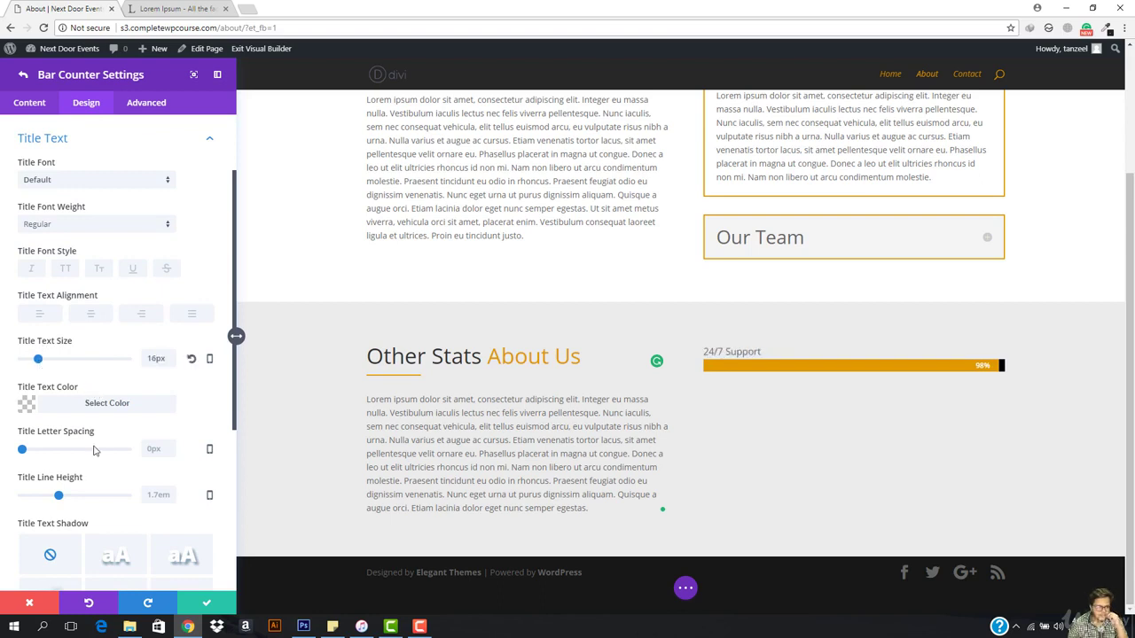
scroll(116, 461, "down", 3)
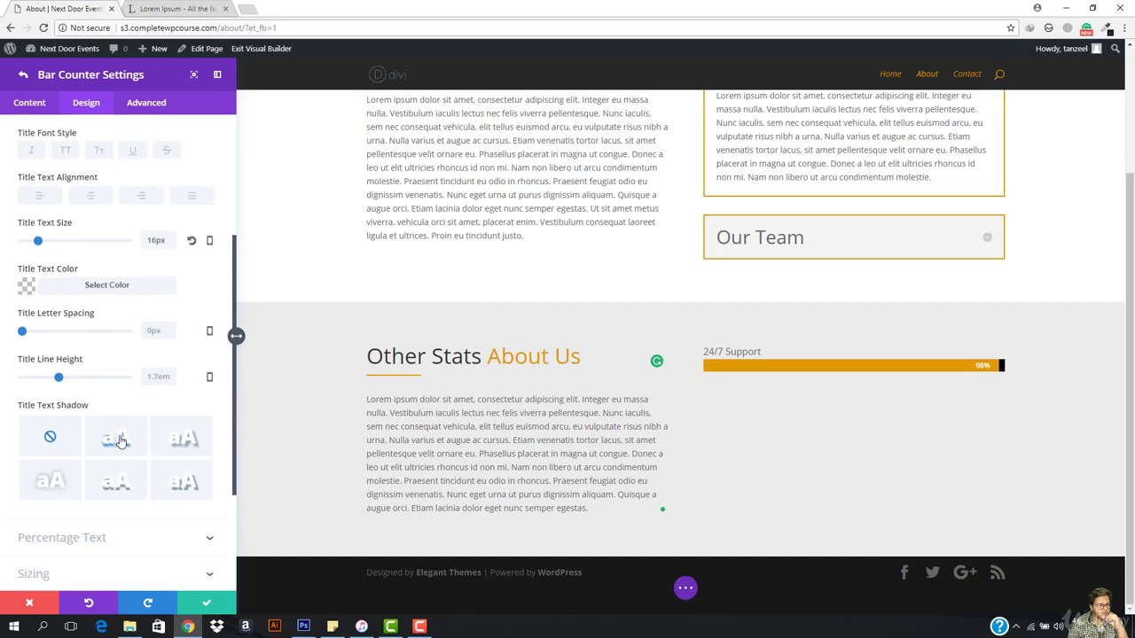
Try two title text shadow presets on the bar counter and reset the shadow to none
left_click(118, 439)
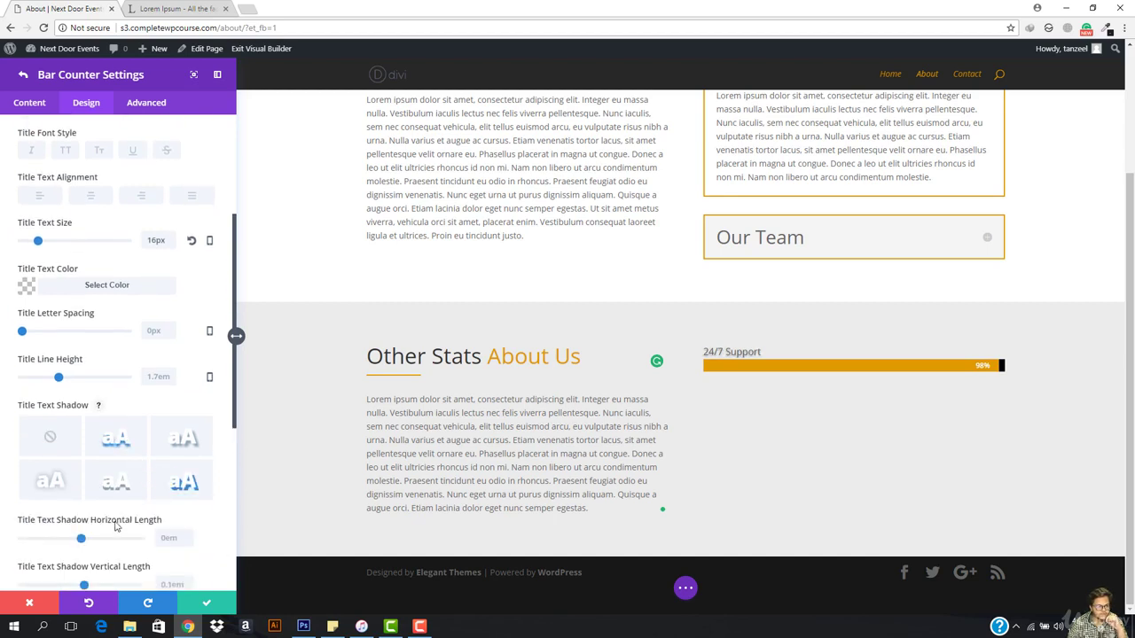
left_click(184, 439)
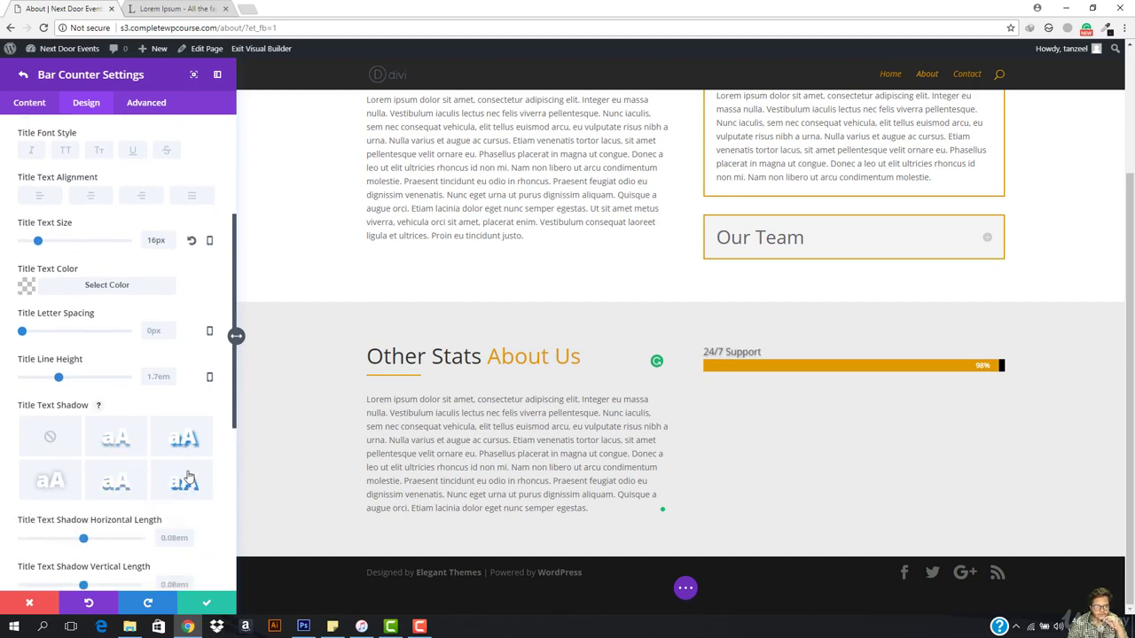
left_click(51, 436)
Look over the bar counter's border and filter options and save its settings
scroll(85, 456, "down", 2)
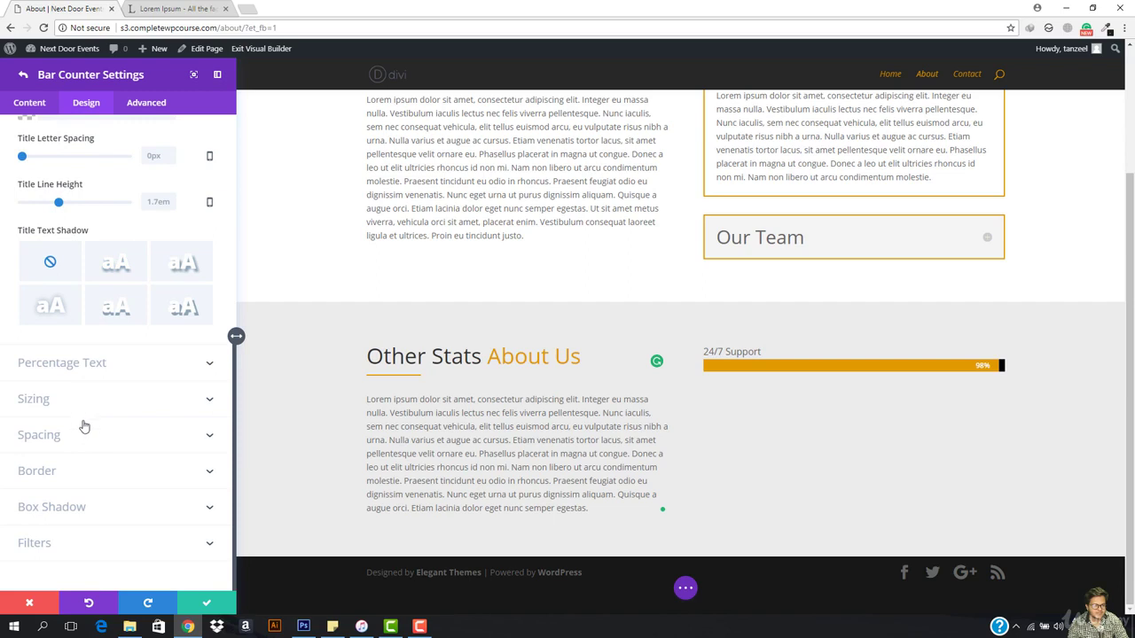
left_click(73, 473)
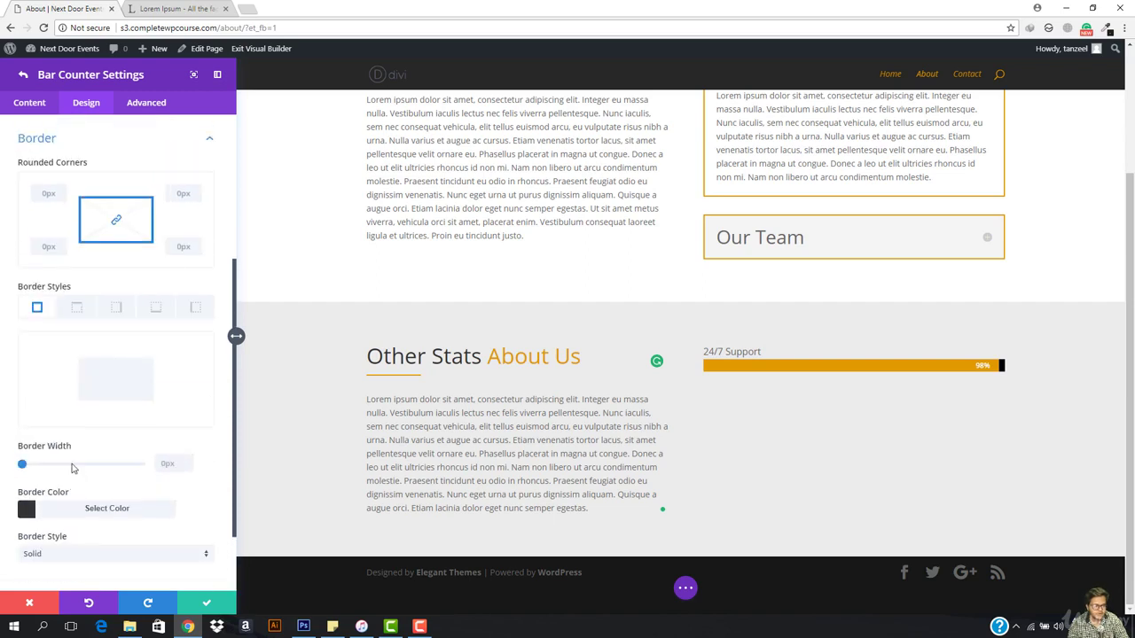
scroll(102, 483, "down", 2)
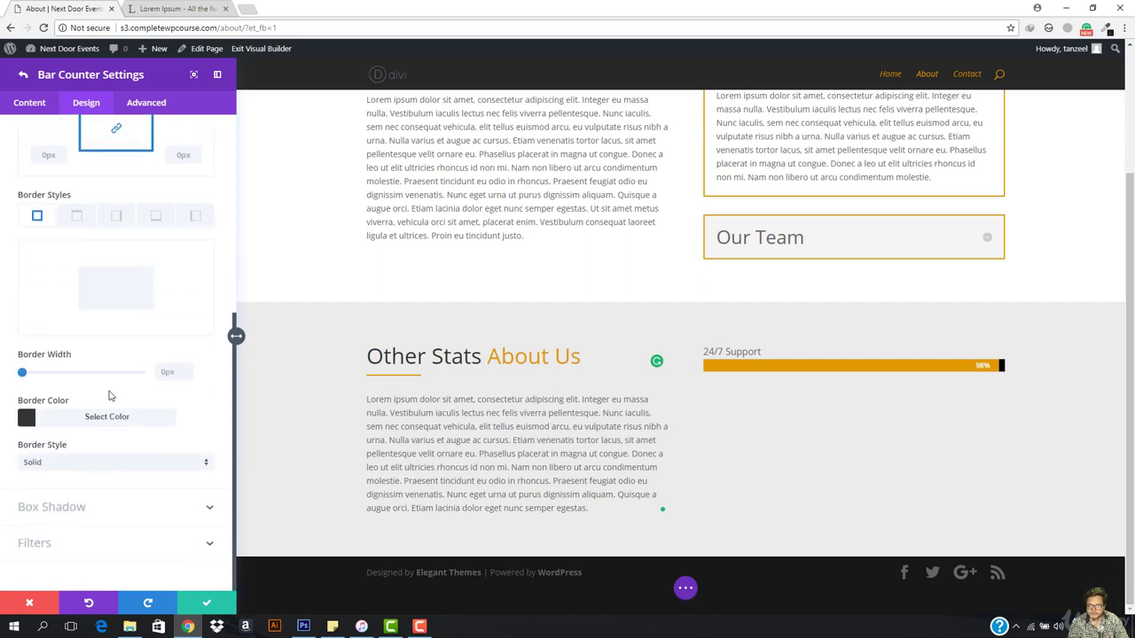
left_click(63, 545)
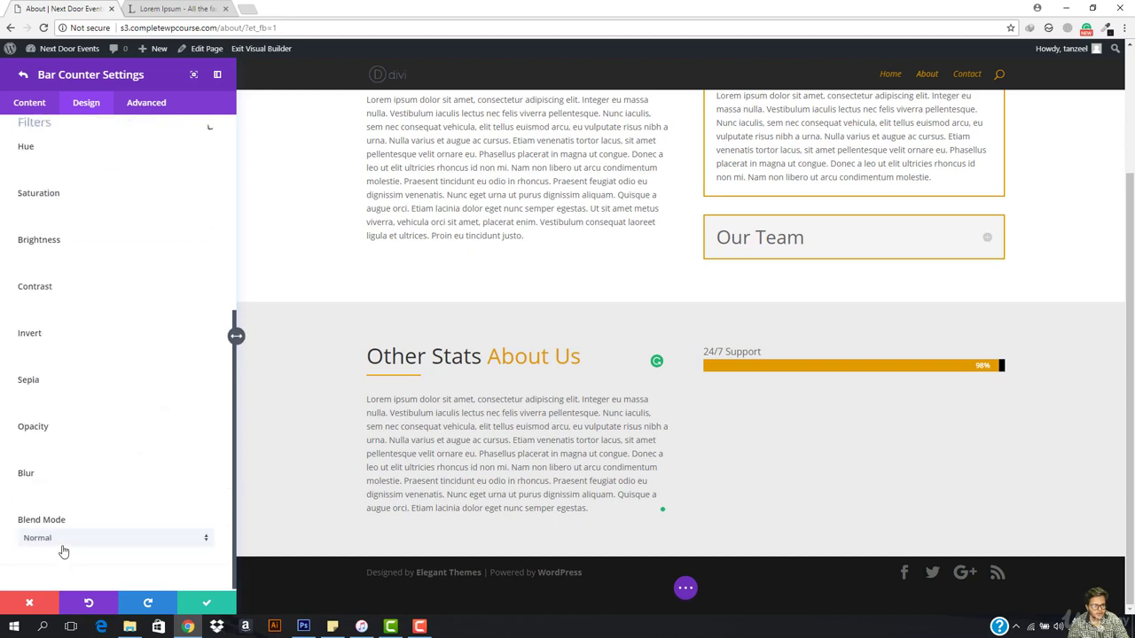
left_click(211, 601)
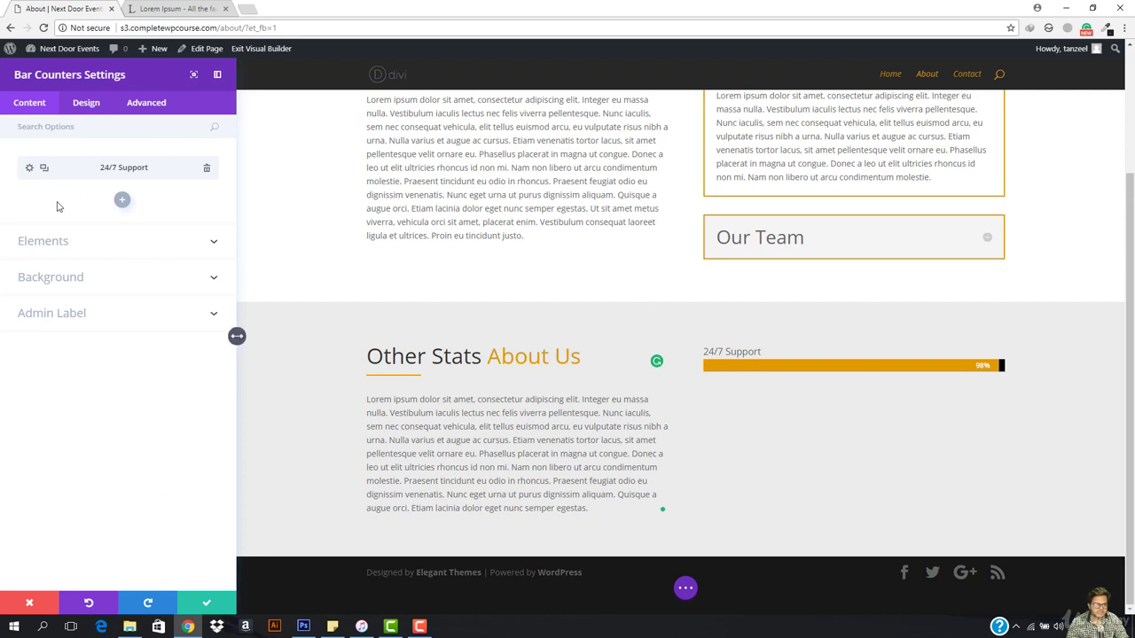
Duplicate the "24/7 Support" bar counter three times
left_click(45, 169)
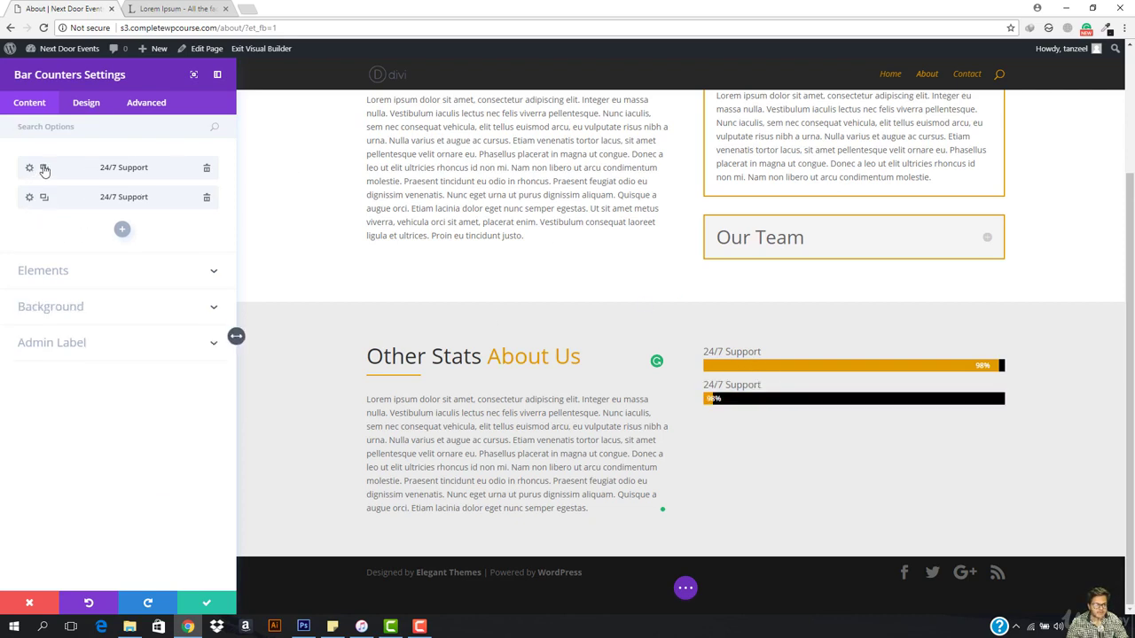
left_click(45, 168)
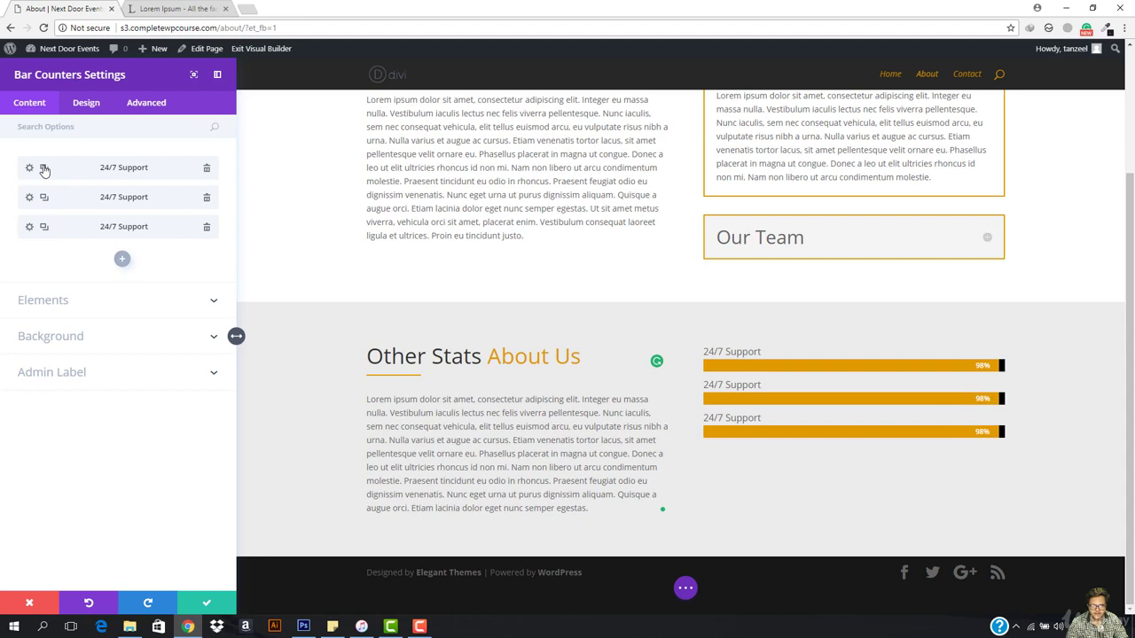
left_click(45, 168)
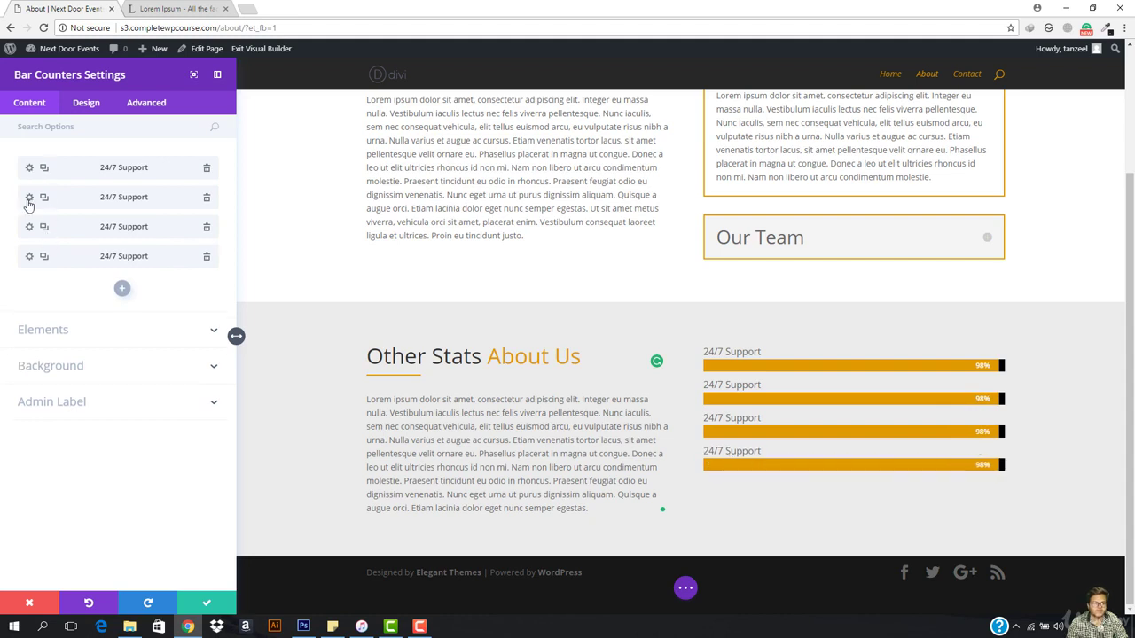
Title the second bar counter "Employee Friendliness" and set its percent to 85
left_click(29, 199)
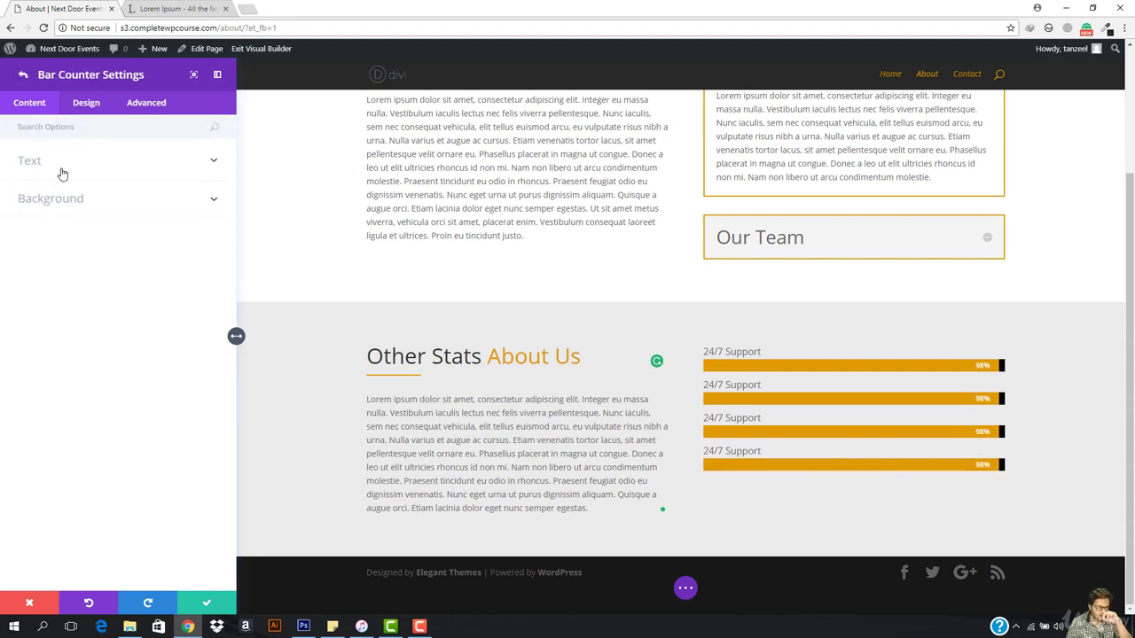
left_click(61, 172)
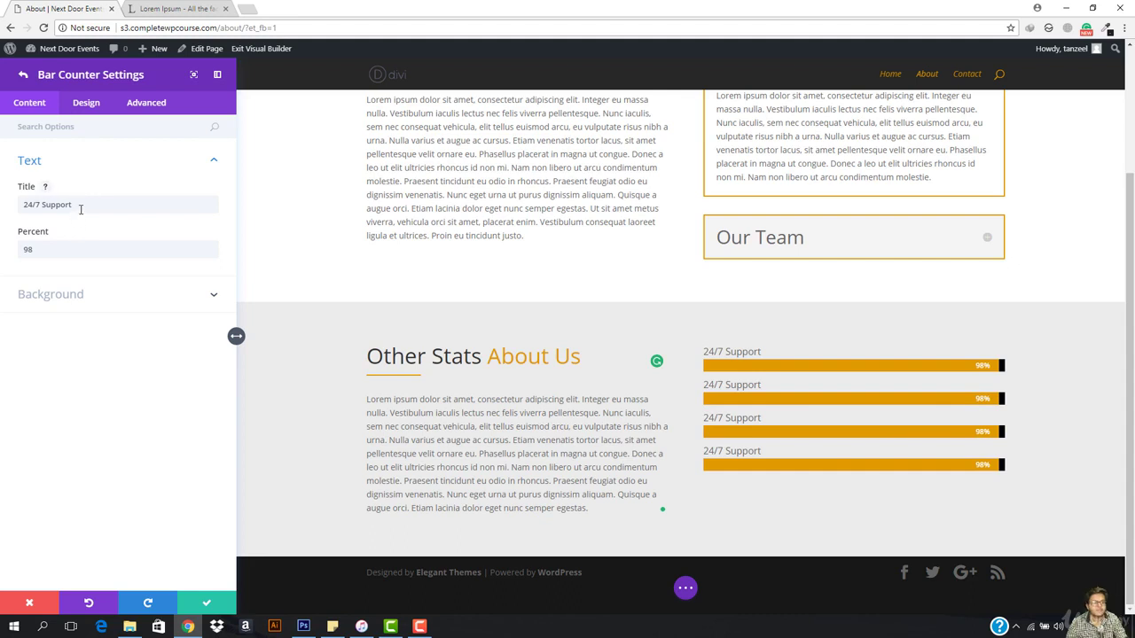
triple_click(81, 209)
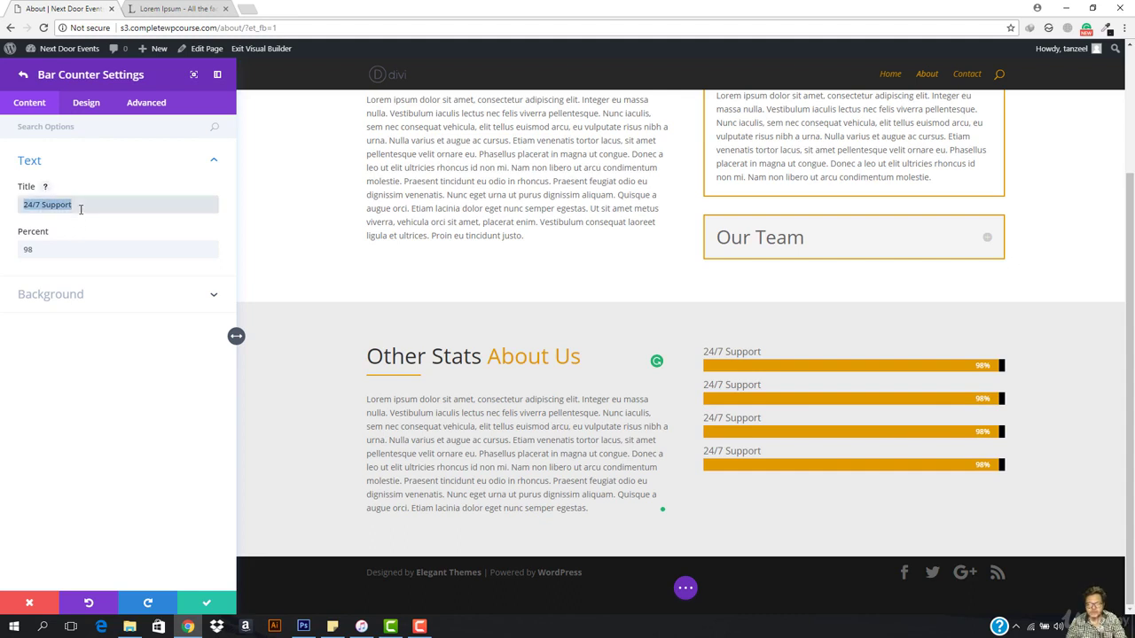
type("Employee Friendliness")
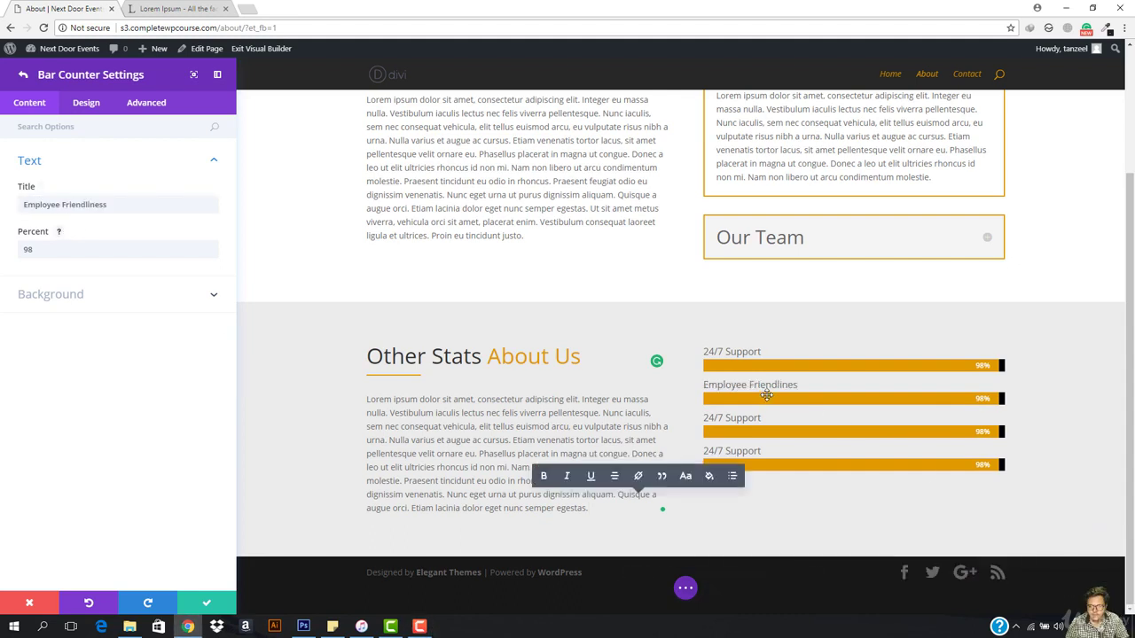
left_click(801, 384)
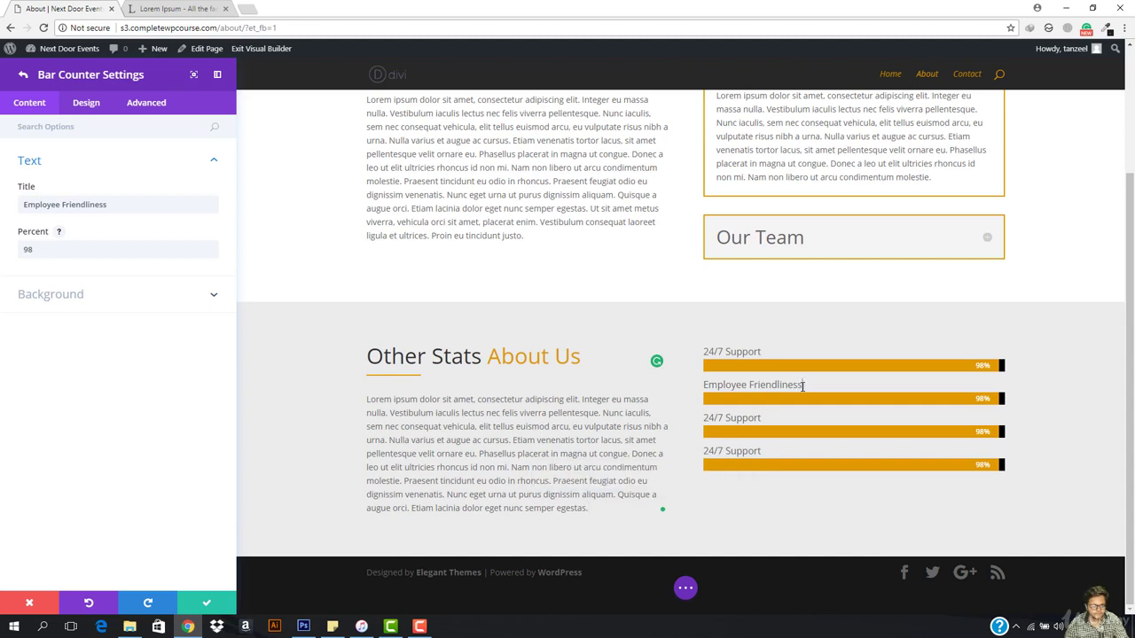
triple_click(725, 421)
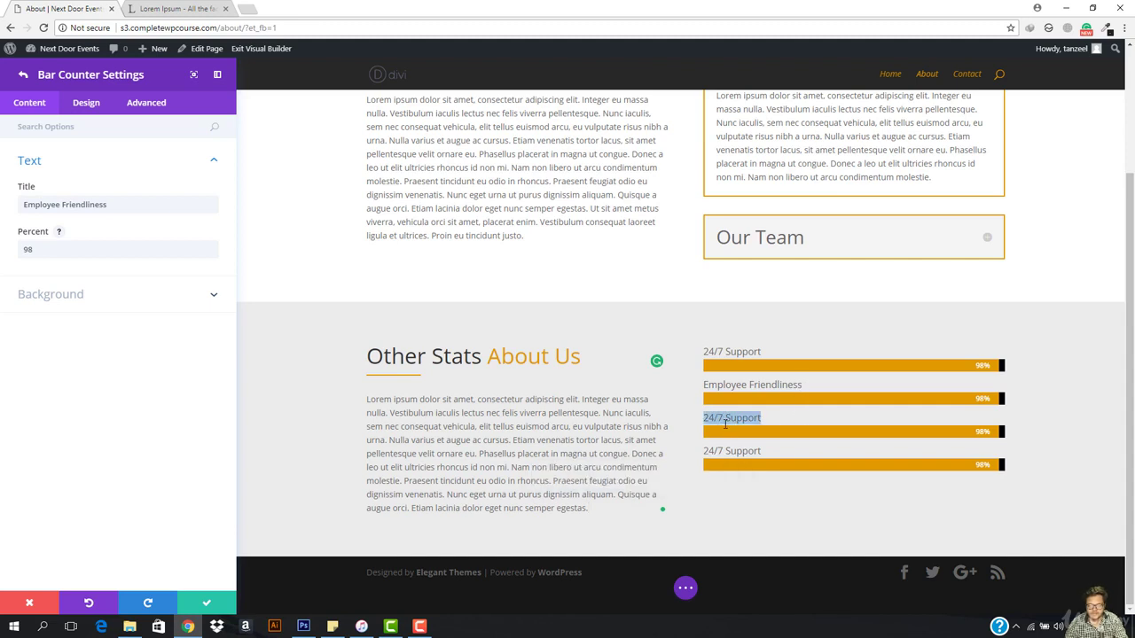
left_click(56, 247)
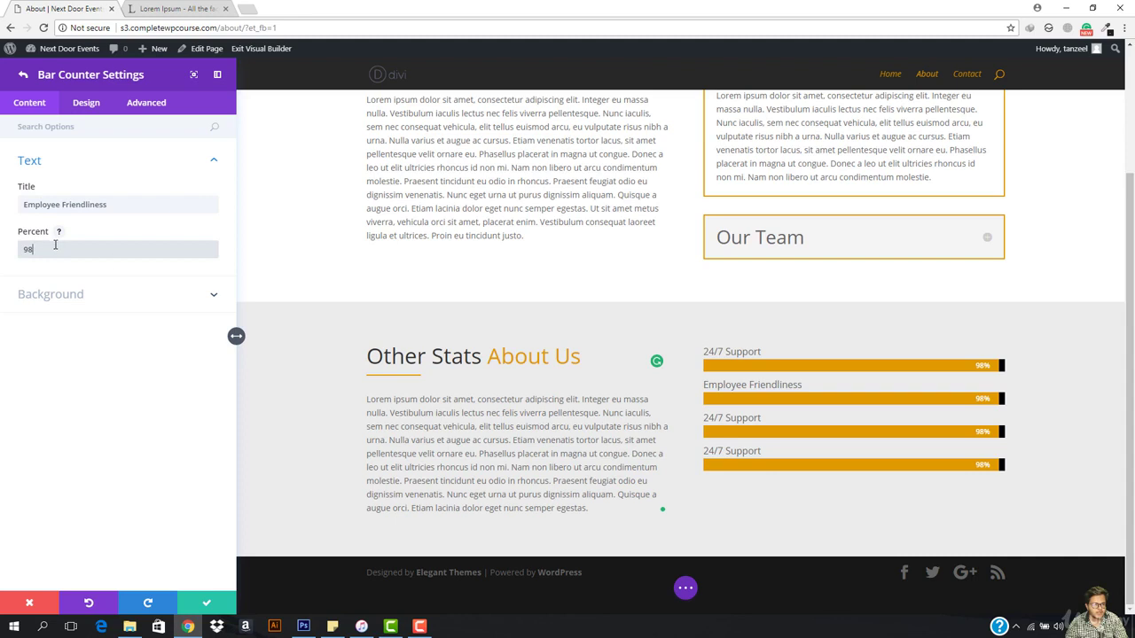
left_click(978, 400)
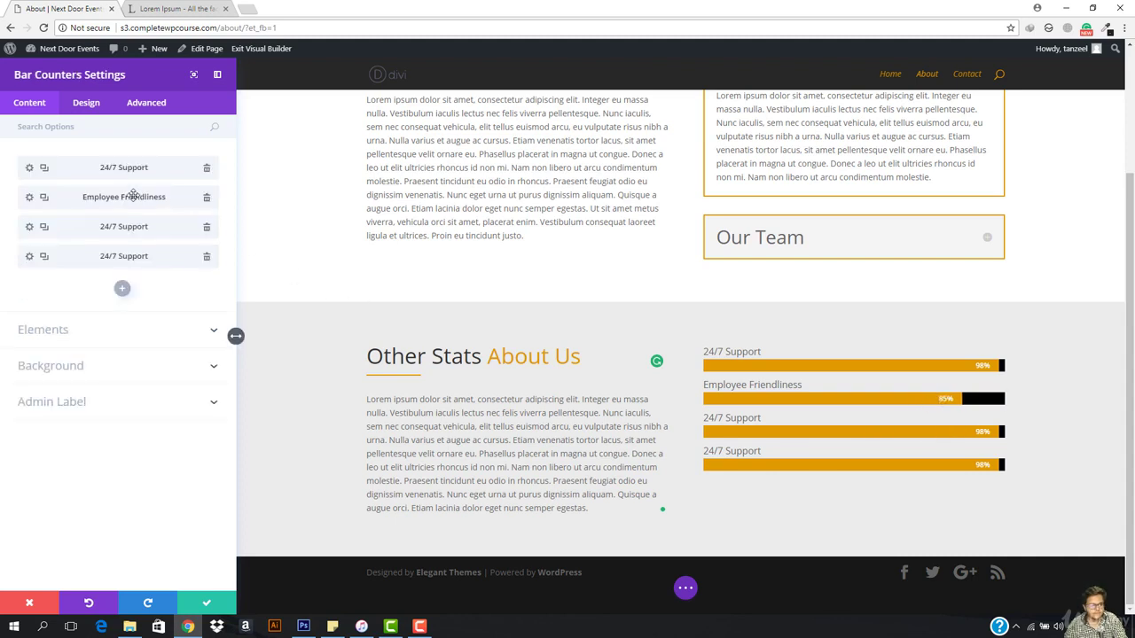
Save the Employee Friendliness counter and the bar counters module, and expand the page-level builder controls
left_click(28, 195)
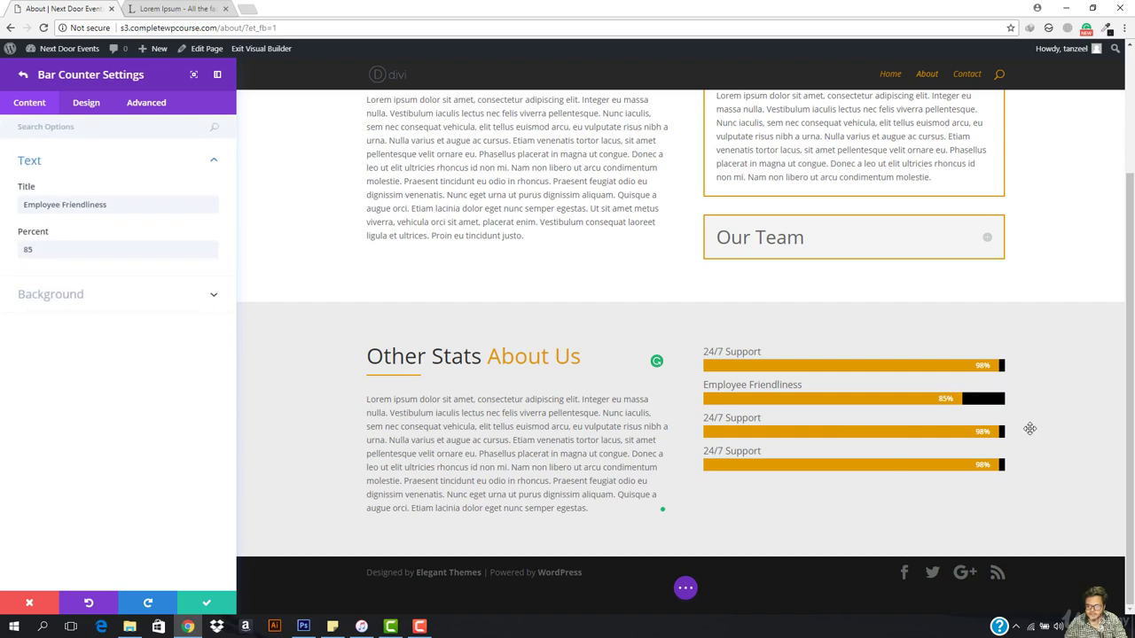
triple_click(719, 419)
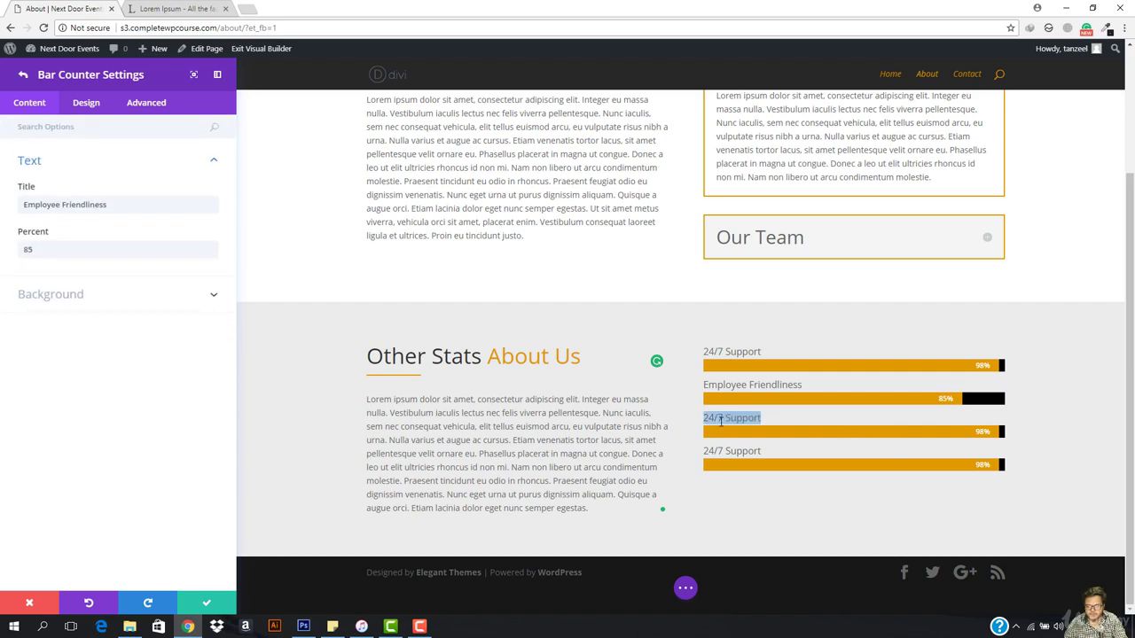
left_click(206, 603)
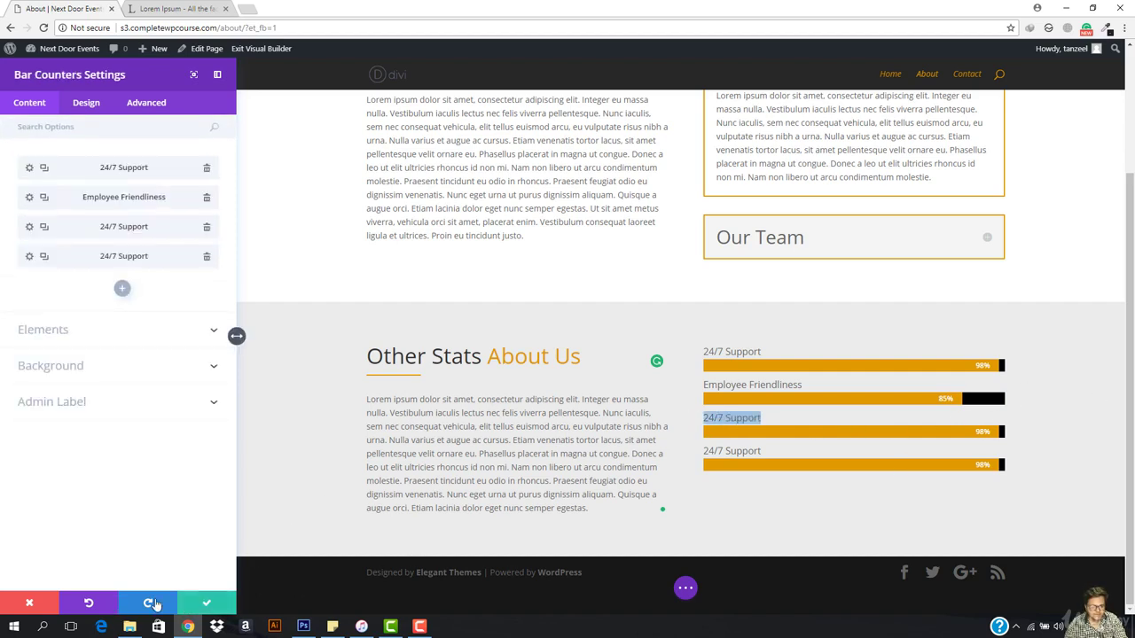
left_click(196, 606)
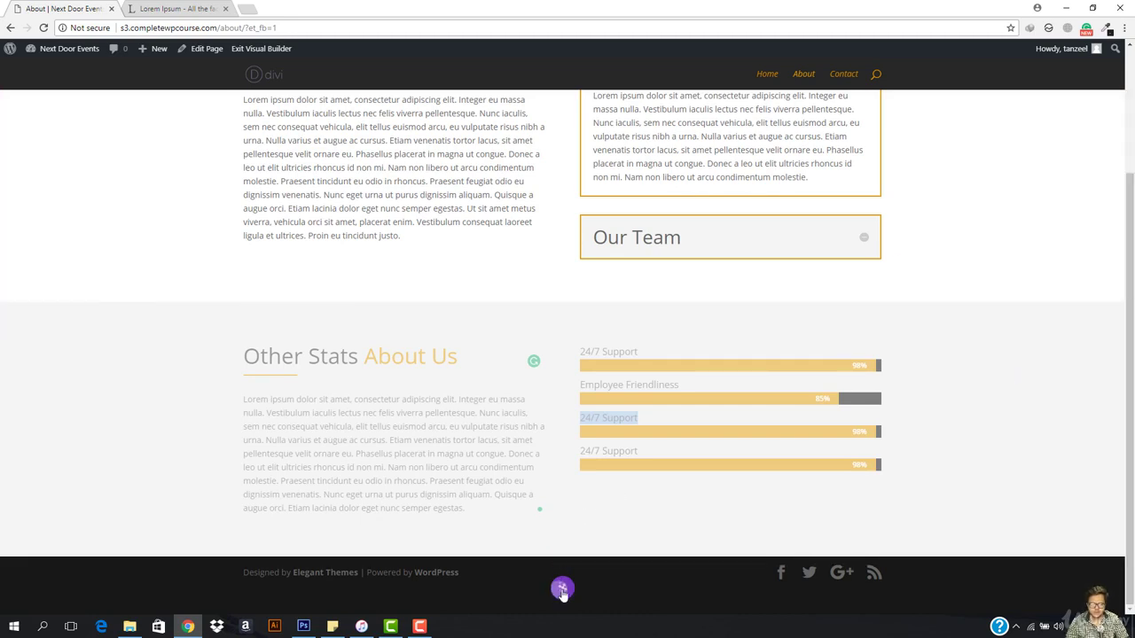
left_click(562, 588)
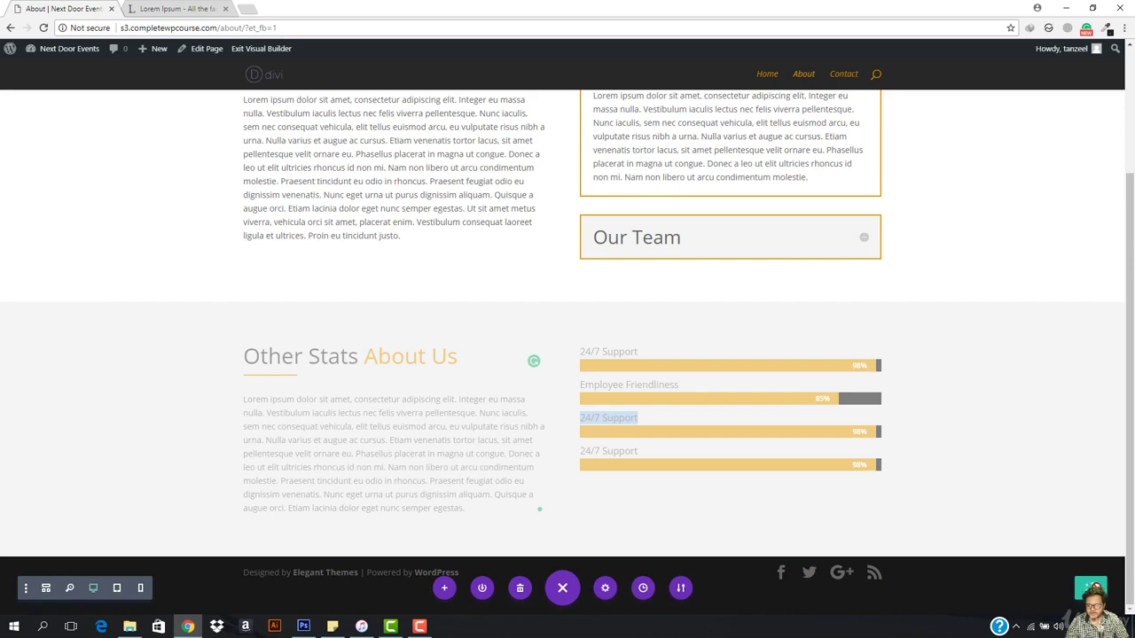
left_click(294, 24)
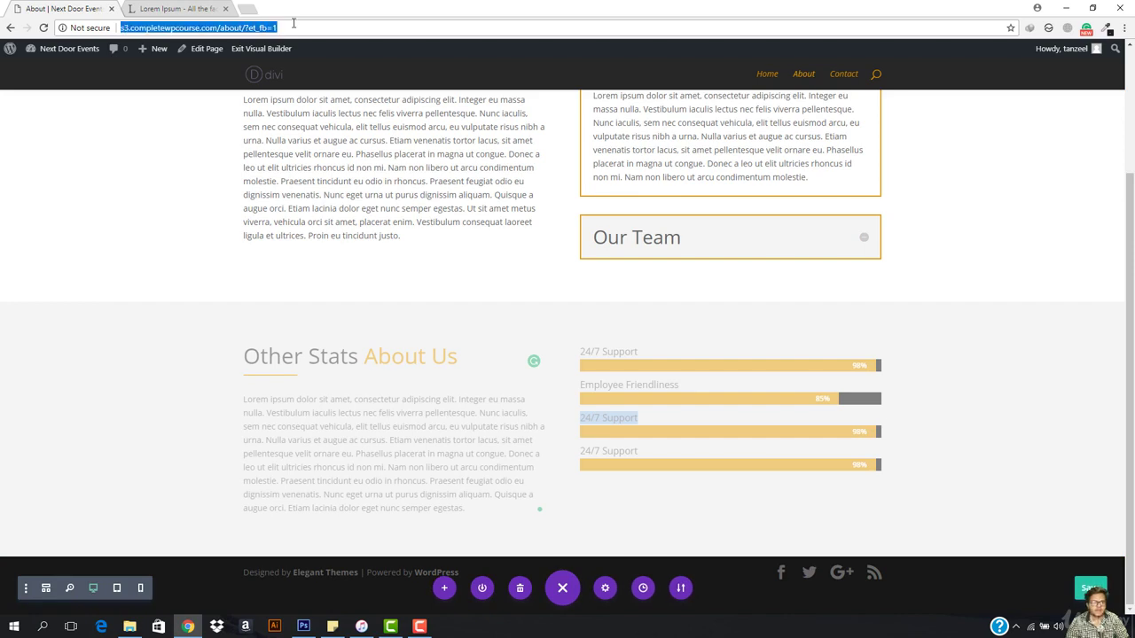
key("Return")
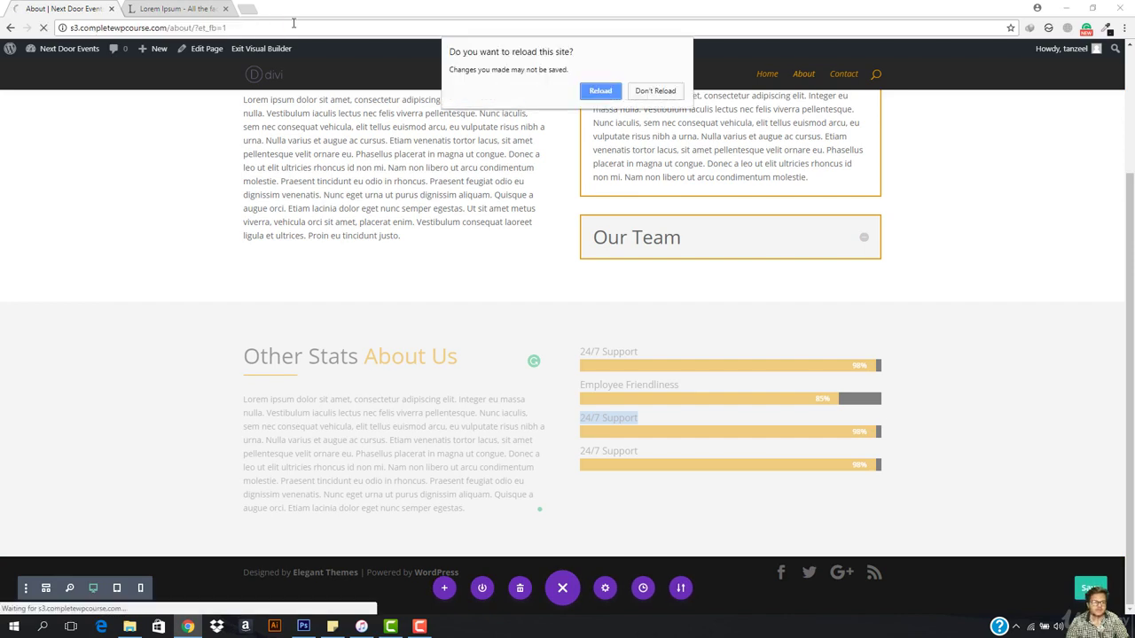
left_click(653, 91)
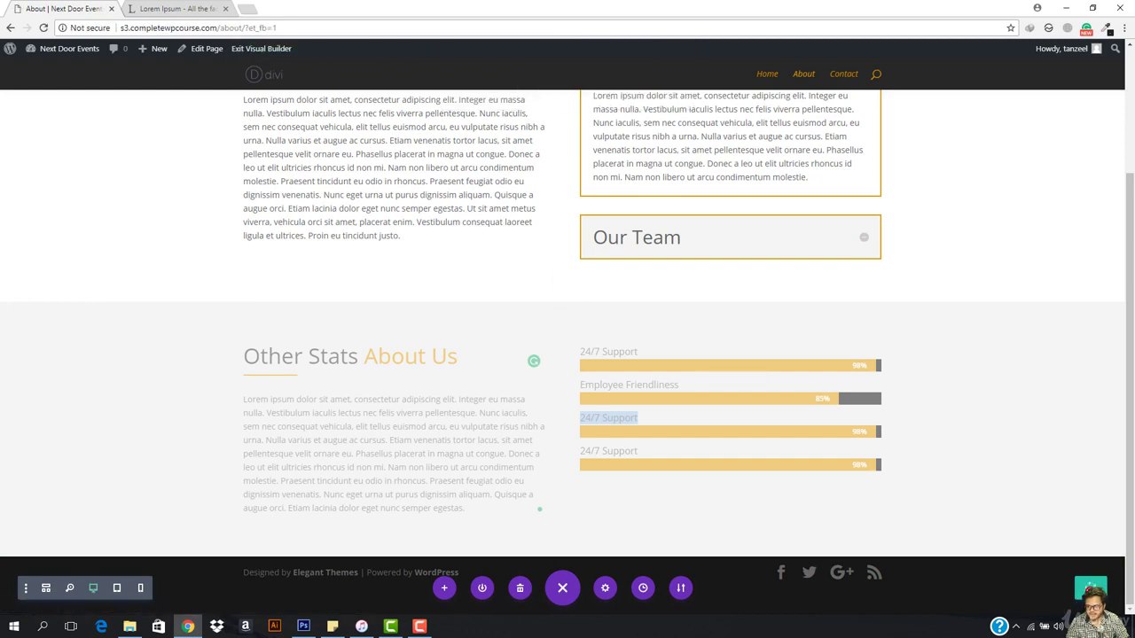
Reload the About page in the Visual Builder and return to its "Other Stats About Us" section
left_click(274, 28)
key("Return")
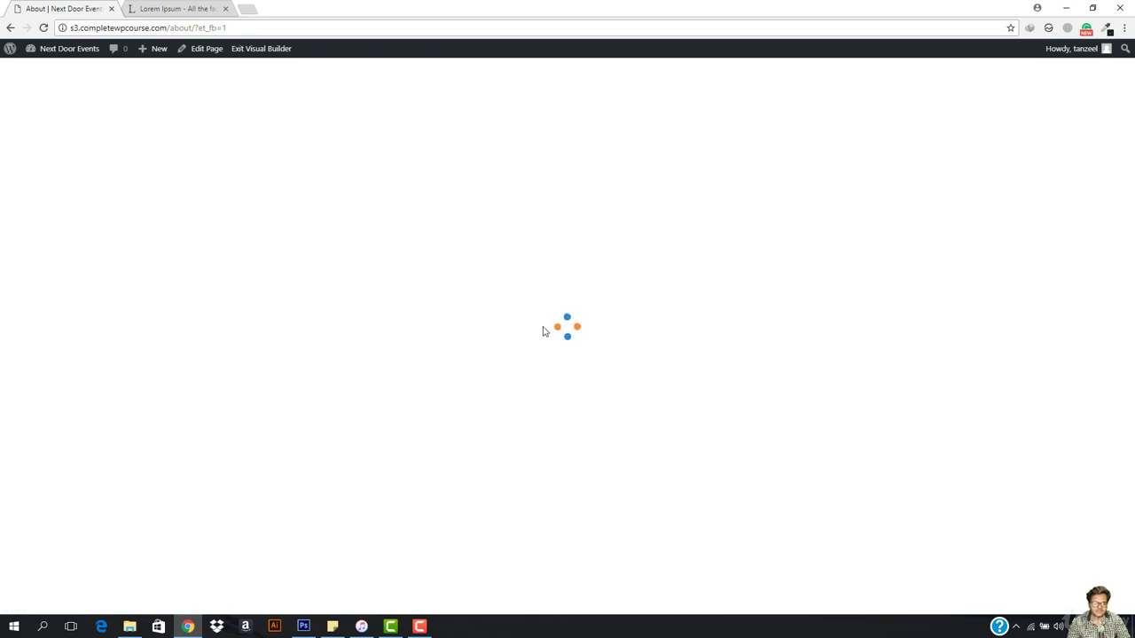
scroll(562, 324, "down", 5)
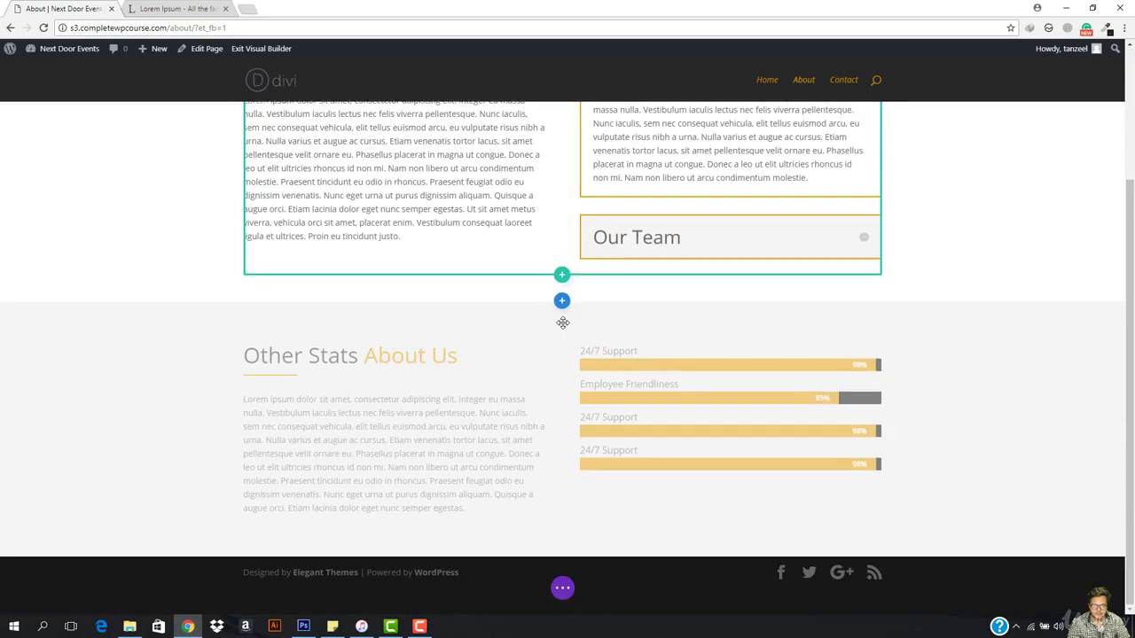
left_click(192, 8)
key("ctrl+Tab")
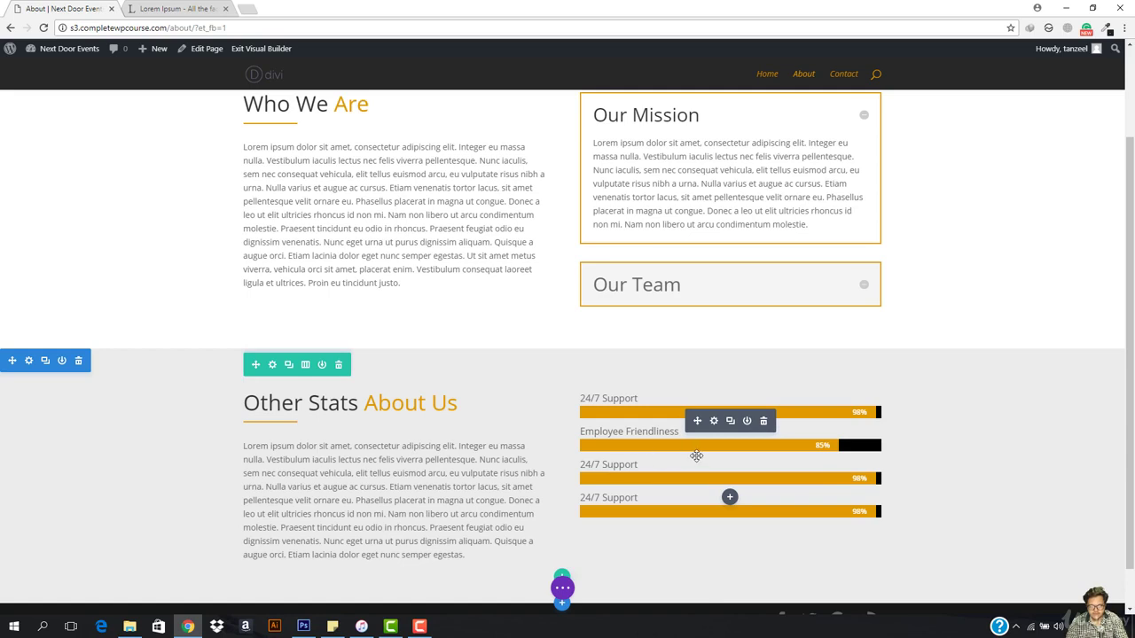
Title the third bar counter "Package" and set its percent to 86
left_click(714, 421)
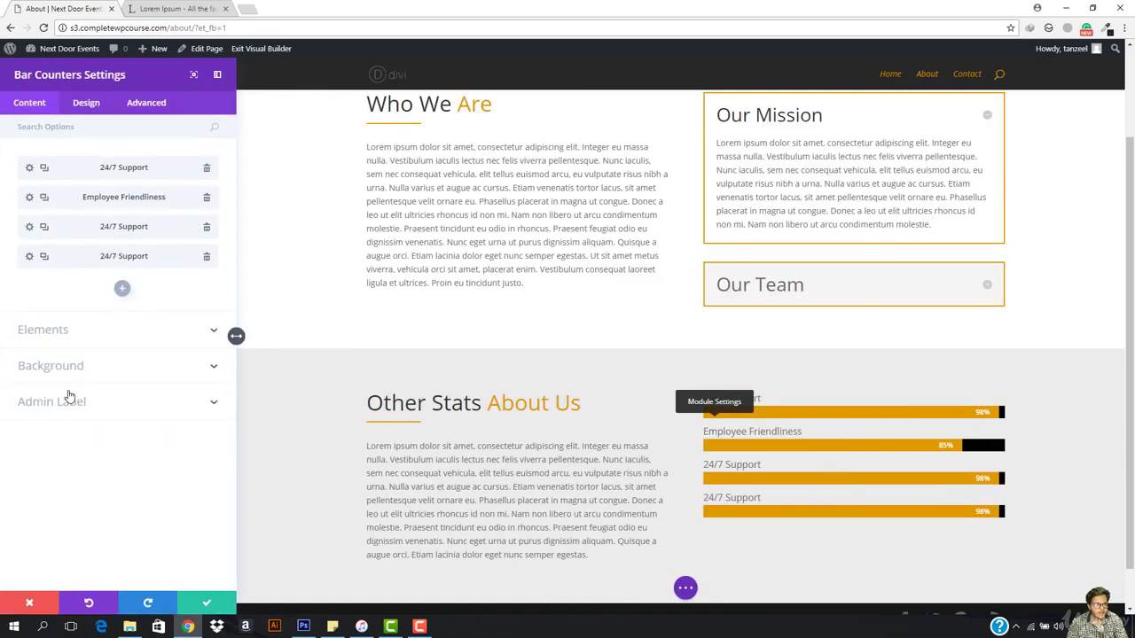
left_click(29, 228)
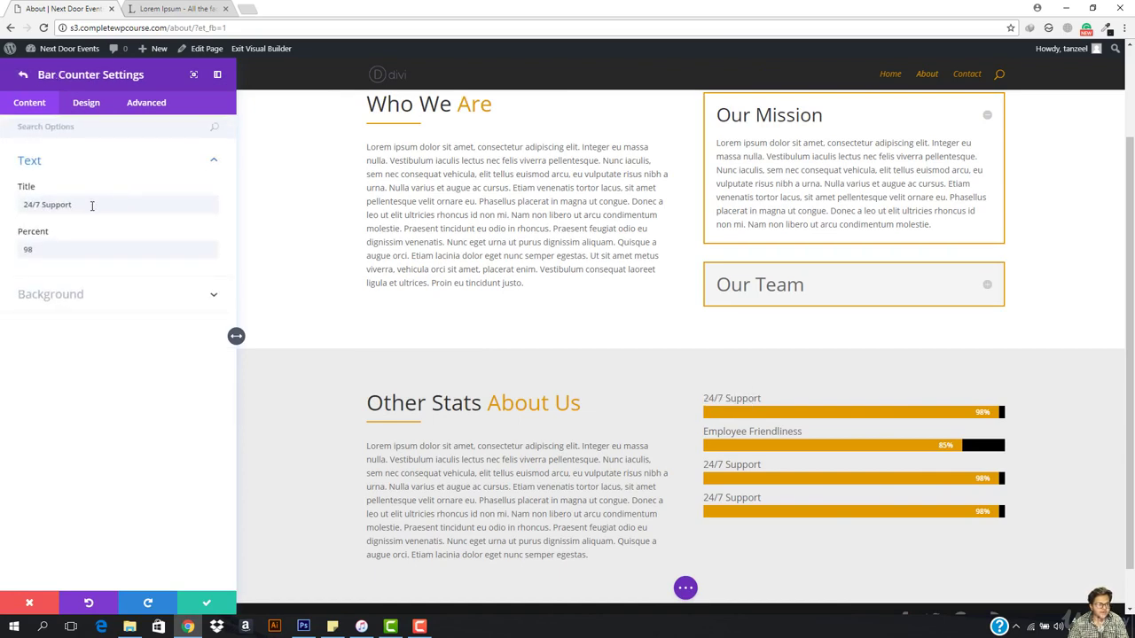
double_click(92, 206)
triple_click(92, 206)
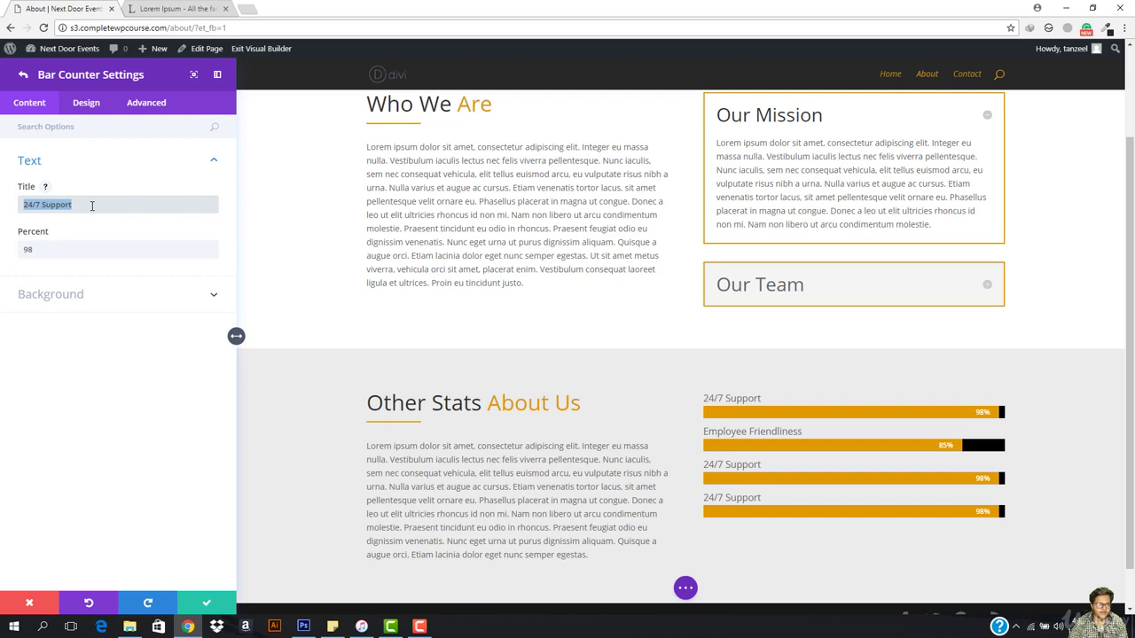
type("Package")
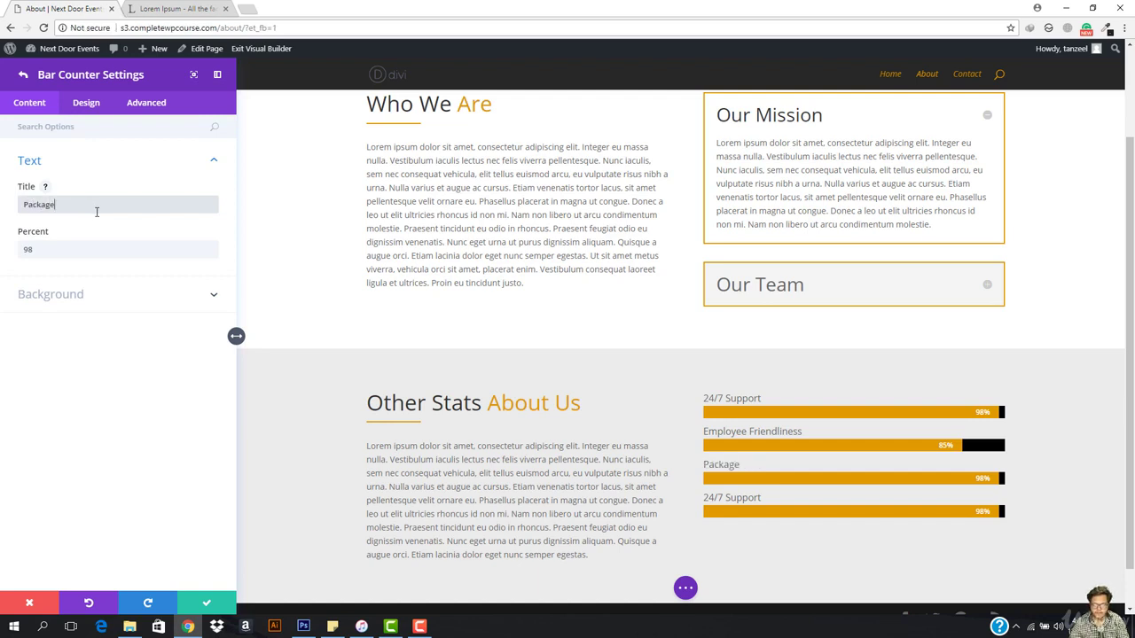
double_click(53, 252)
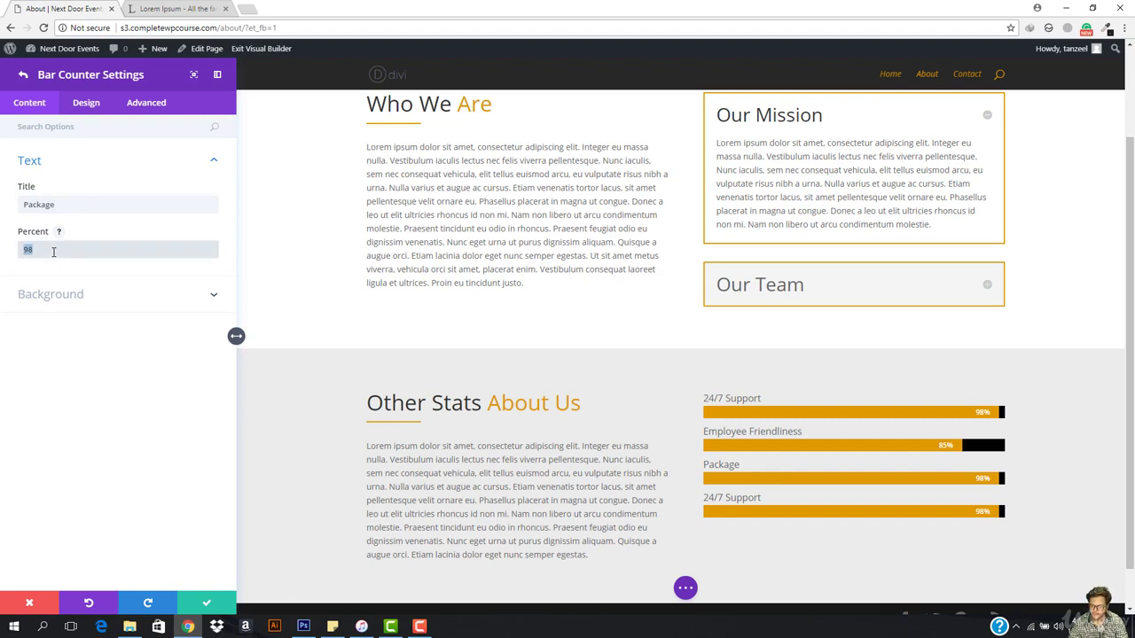
type("86")
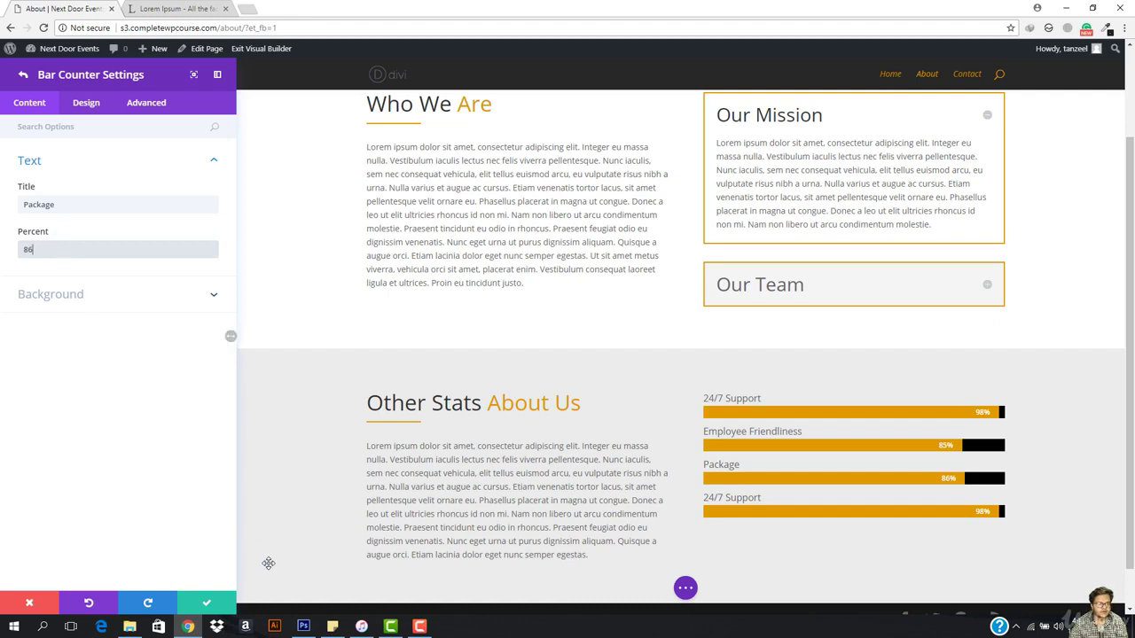
Save the Package counter and clear the title of the fourth bar counter
left_click(207, 603)
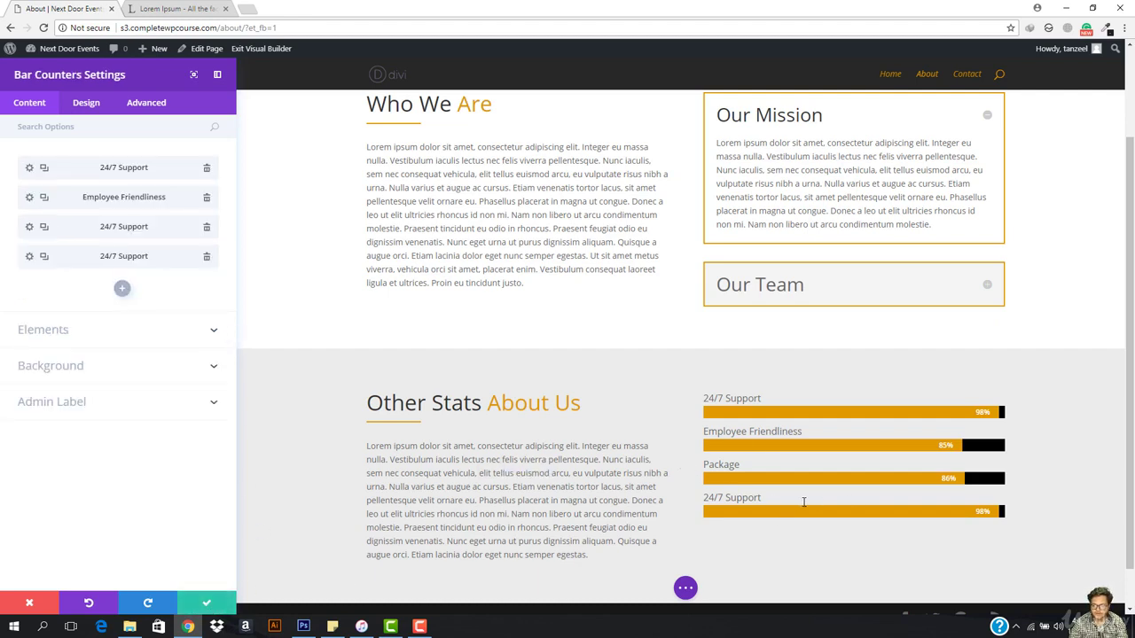
left_click(28, 256)
left_click(63, 246)
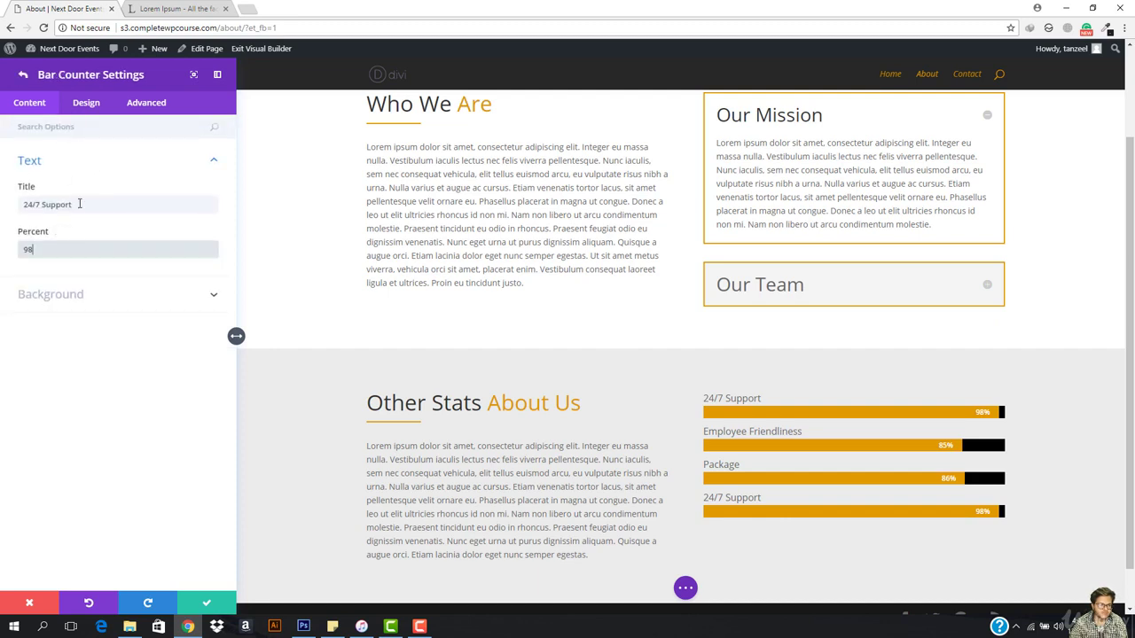
triple_click(79, 204)
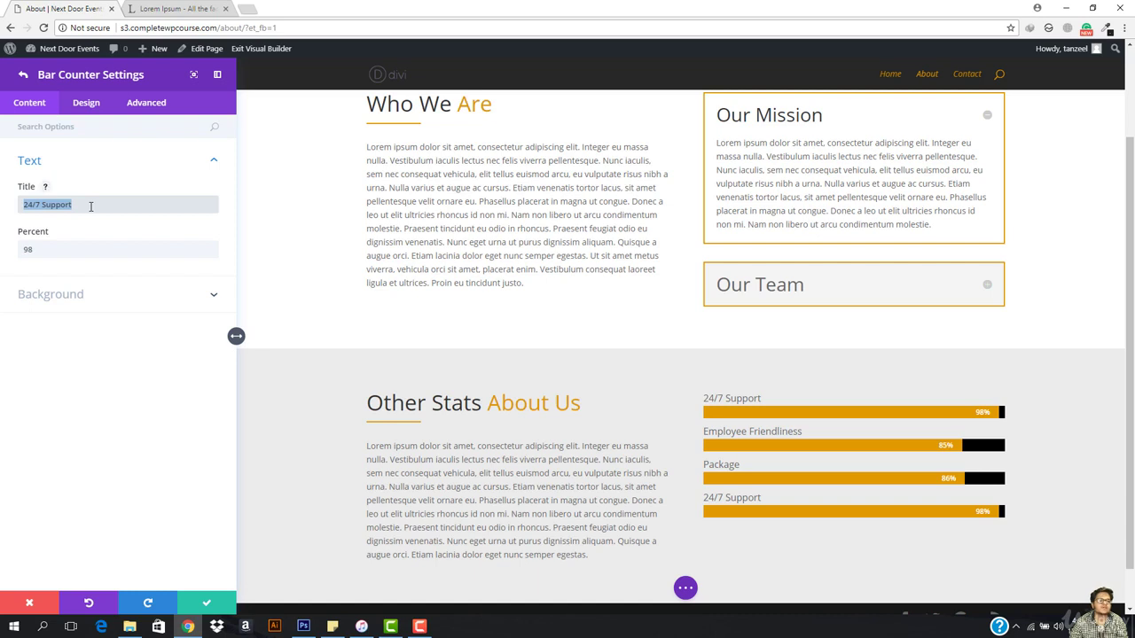
key("BackSpace")
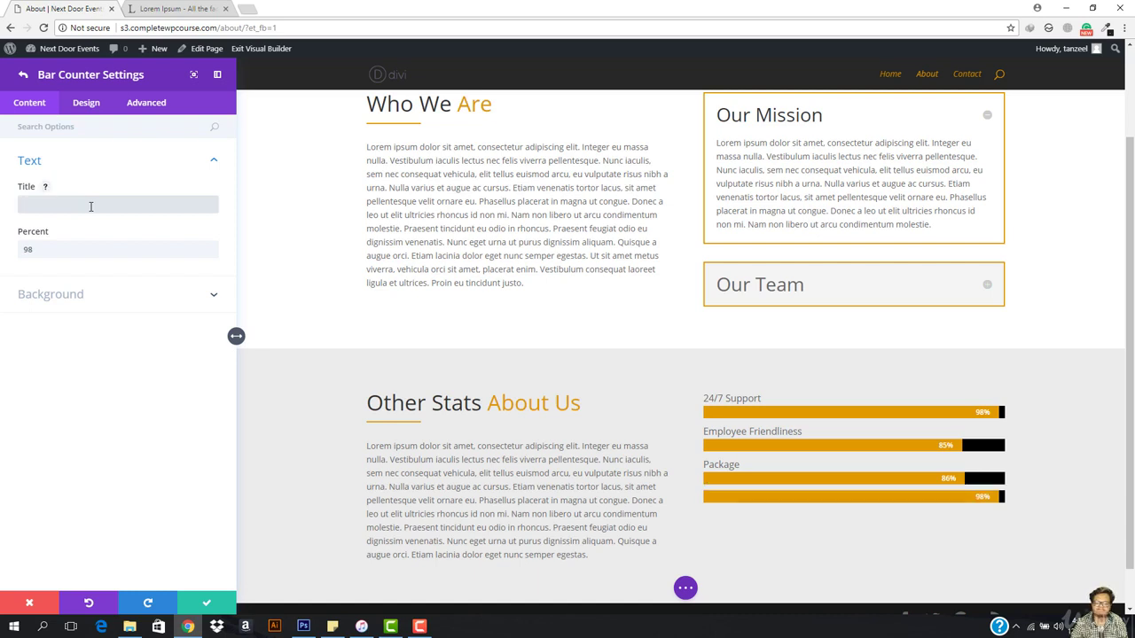
type("O")
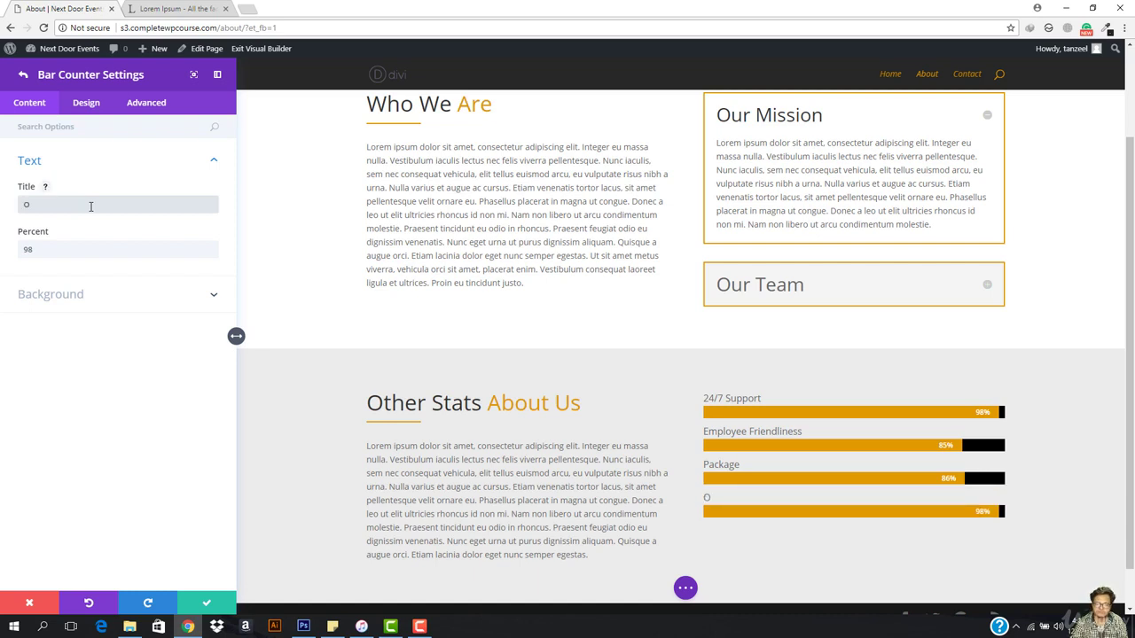
key("BackSpace")
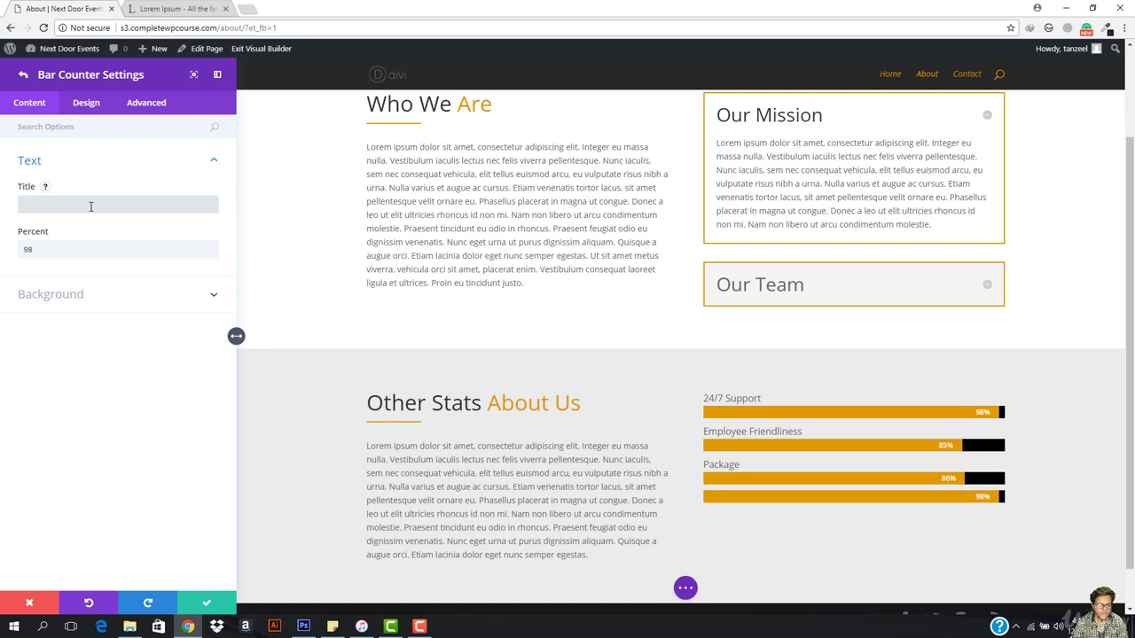
type("Product")
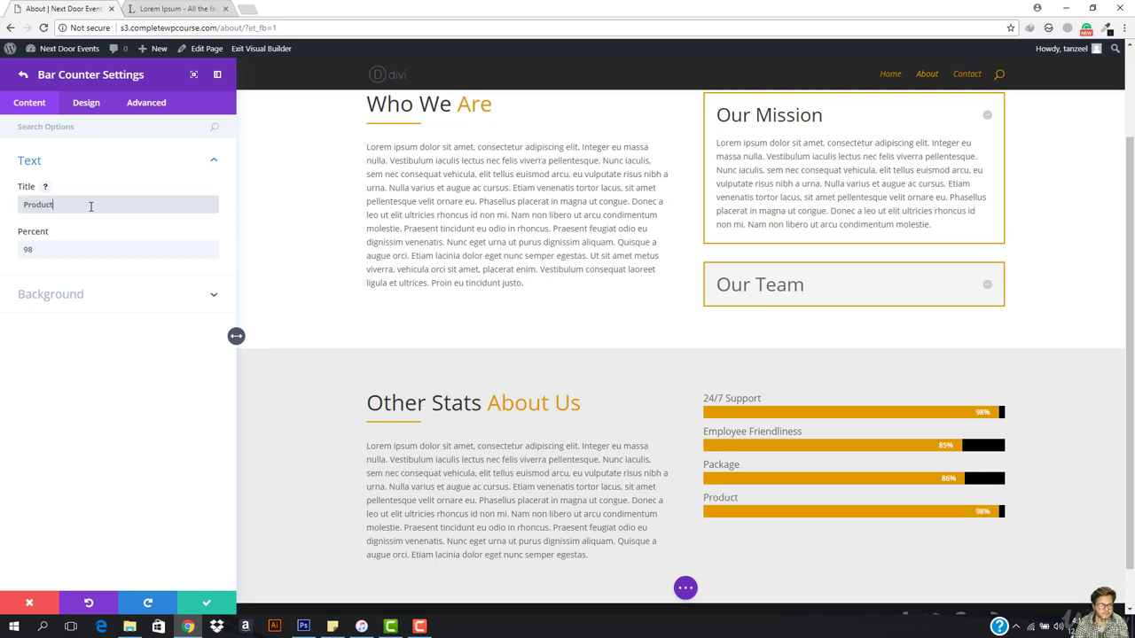
key("BackSpace")
key("BackSpace")
key("BackSpace")
key("BackSpace")
key("BackSpace")
key("BackSpace")
key("BackSpace")
key("BackSpace")
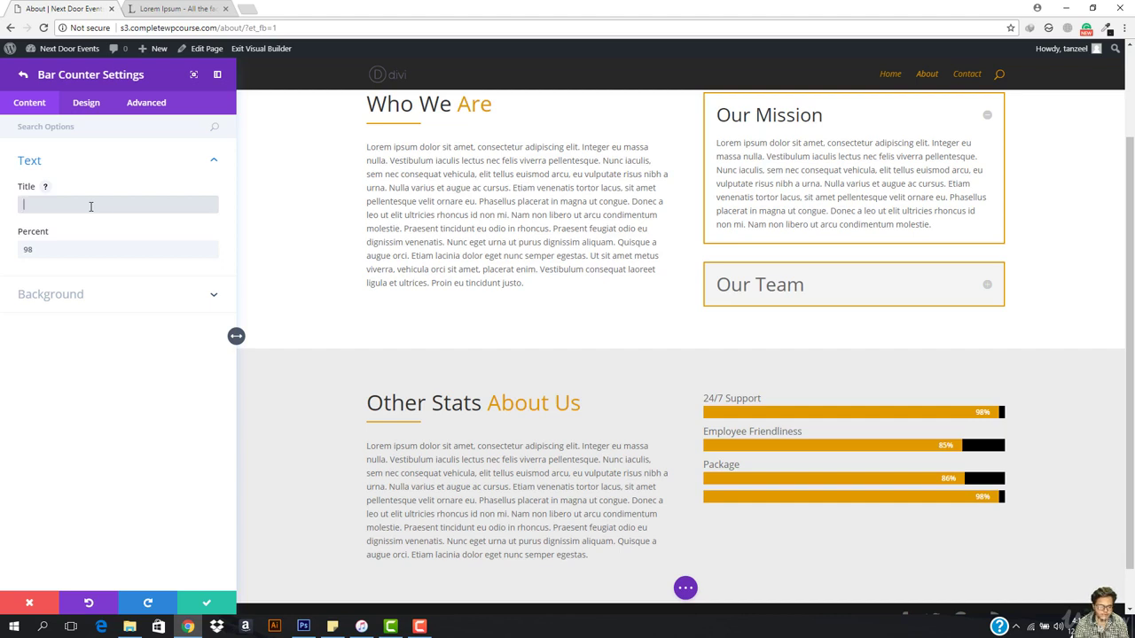
Title the fourth bar counter "Creativeness" and set its percent to 72
type("Creativeness")
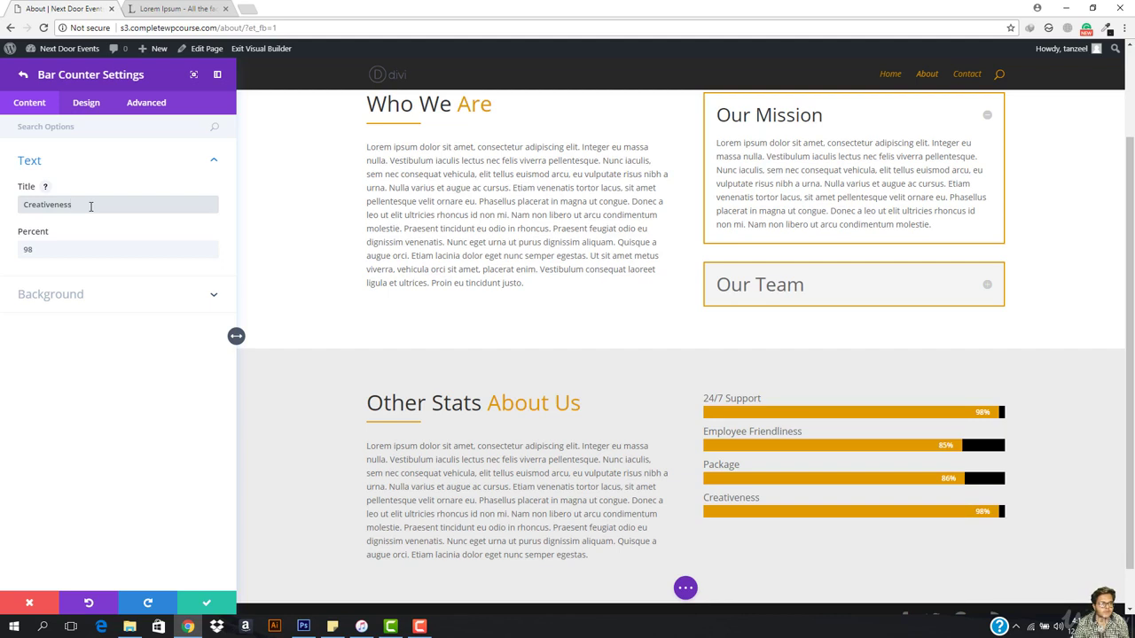
key("Tab")
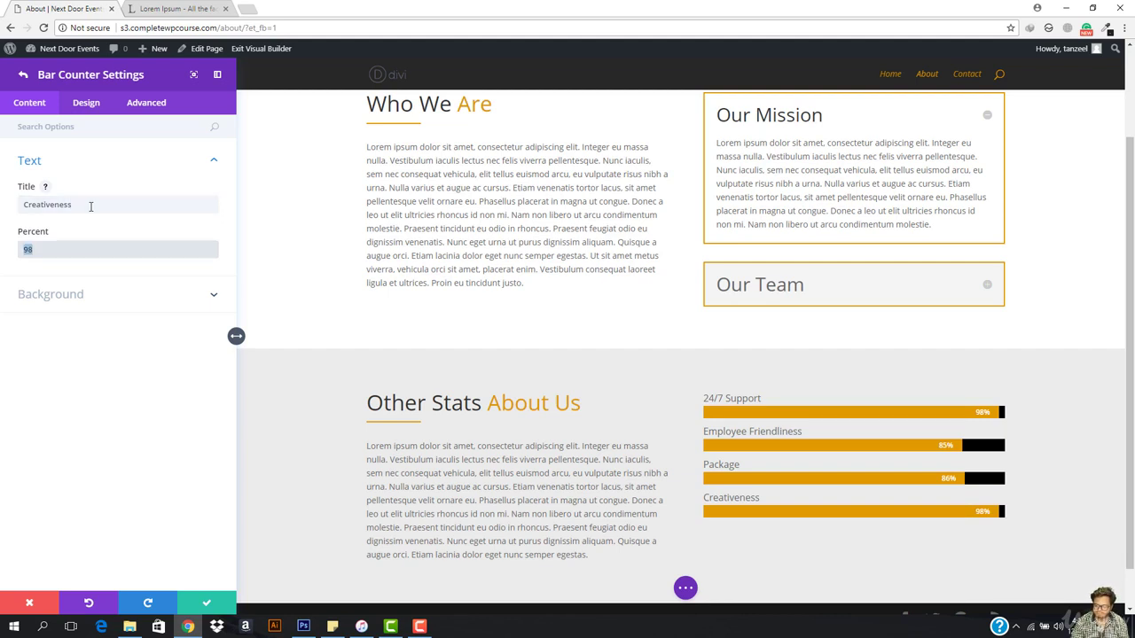
type("72")
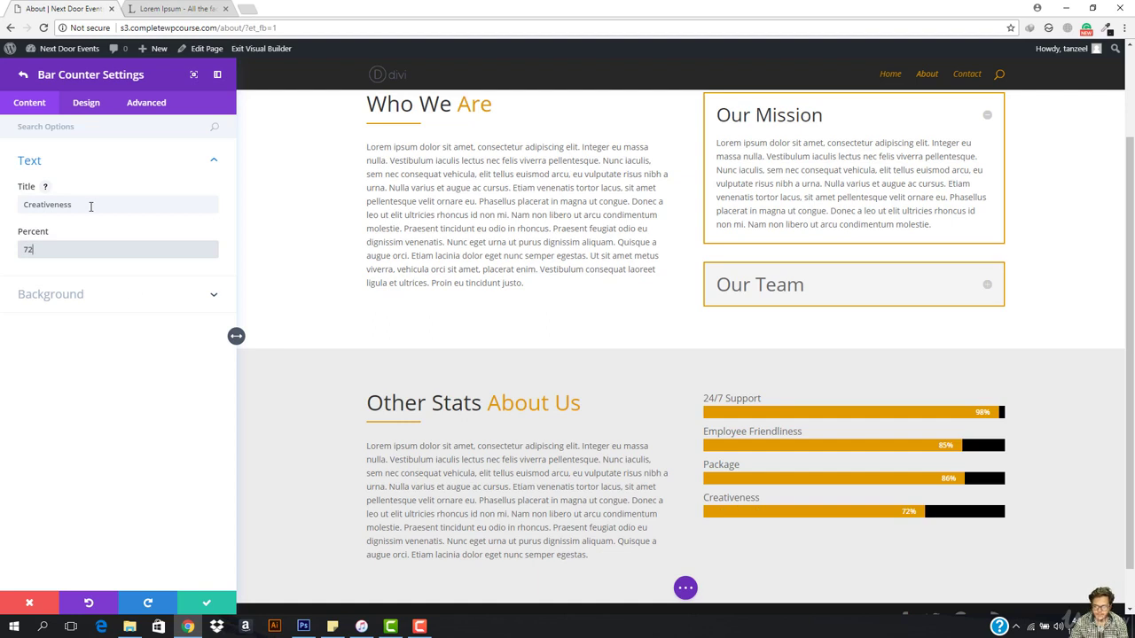
Save the Creativeness counter and the bar counters module, and save the page from the page-level builder controls
left_click(205, 603)
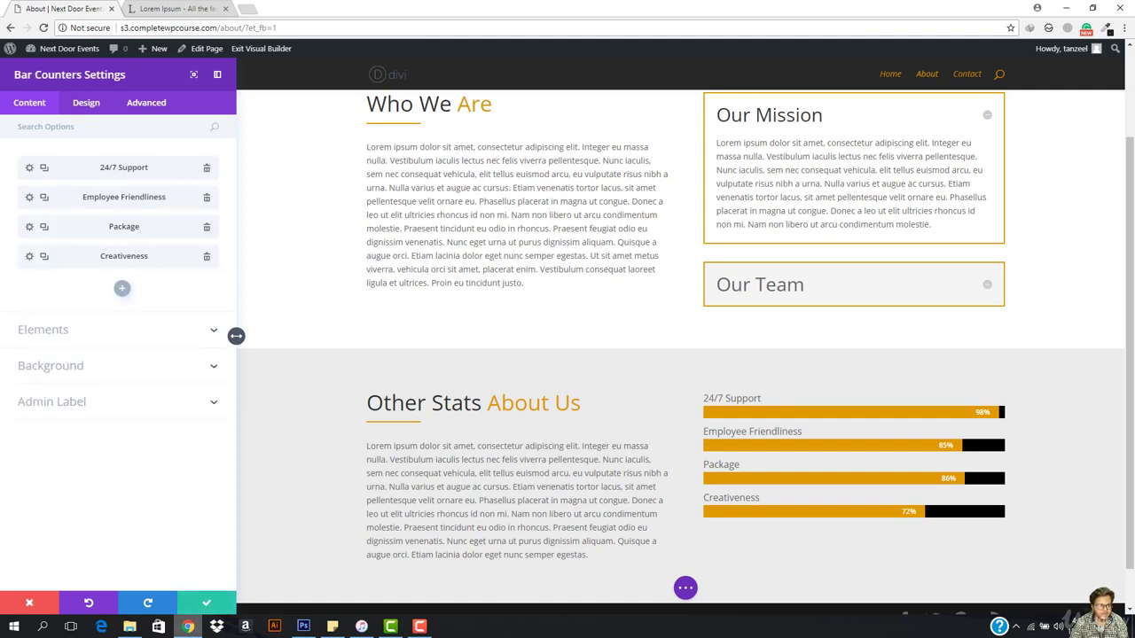
left_click(211, 606)
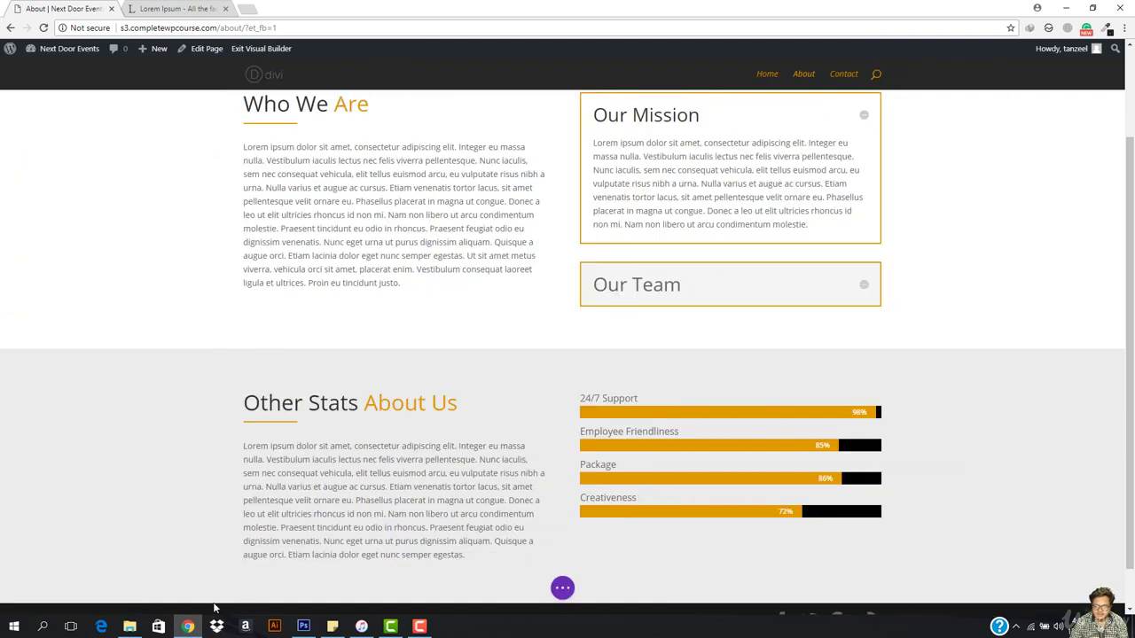
left_click(562, 588)
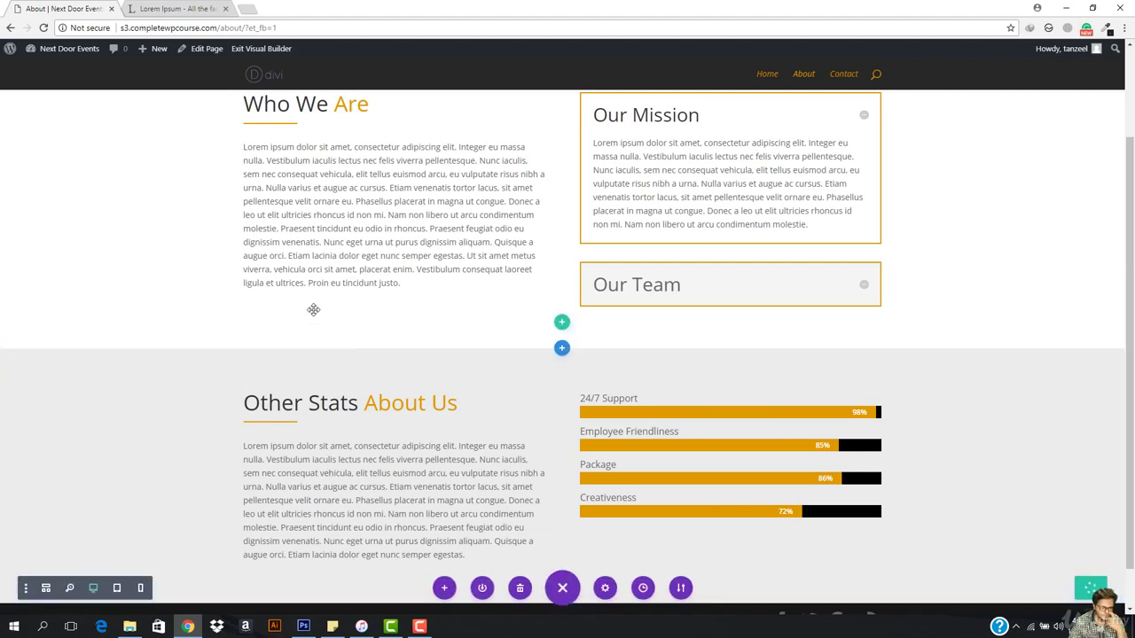
Insert a regular section with an empty single-column row between the "Who We Are" and "Other Stats About Us" sections
scroll(448, 309, "up", 3)
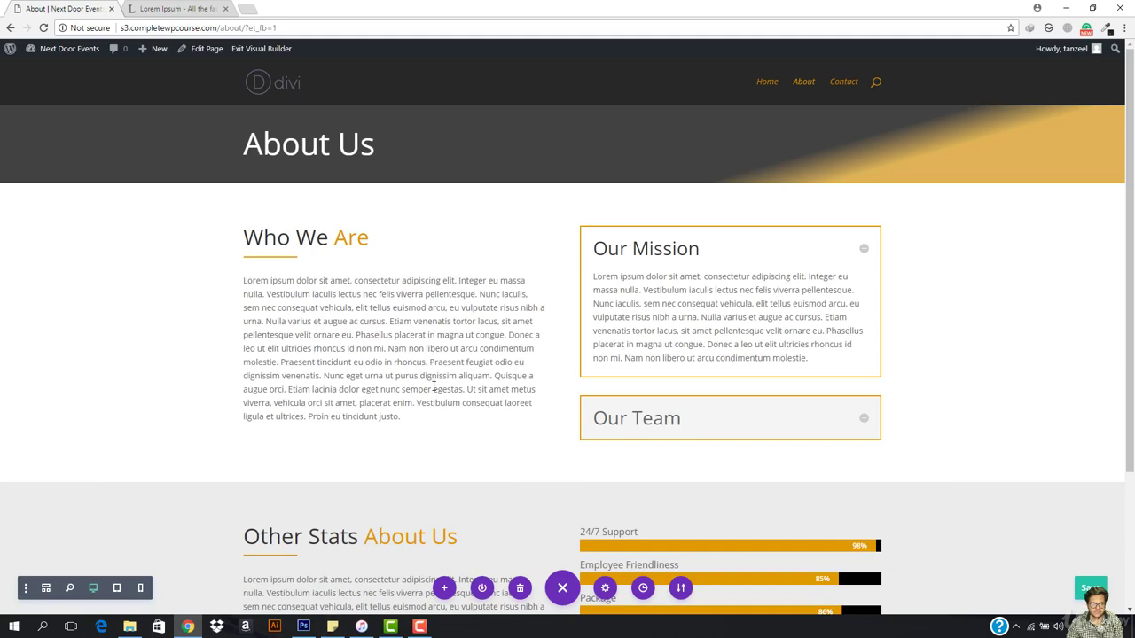
scroll(501, 409, "down", 2)
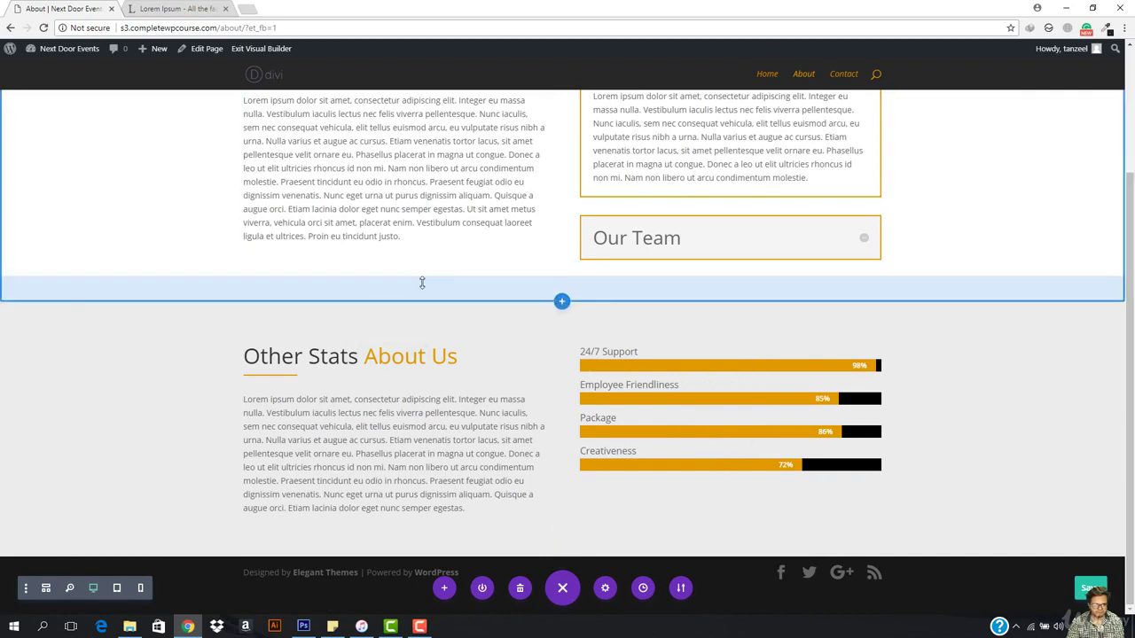
left_click(561, 303)
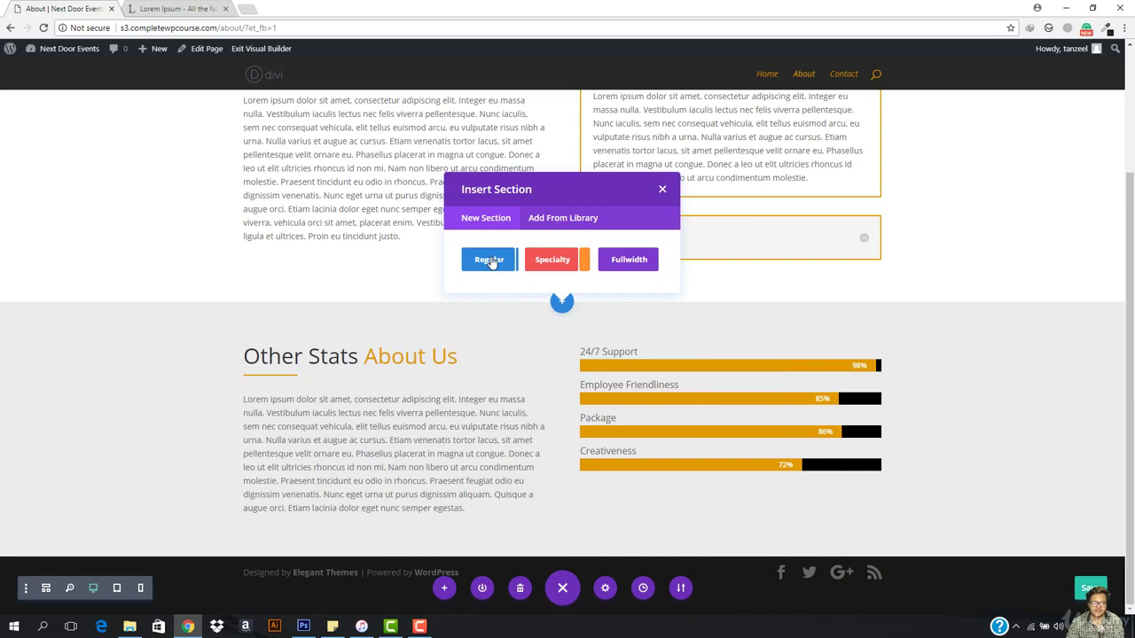
left_click(490, 260)
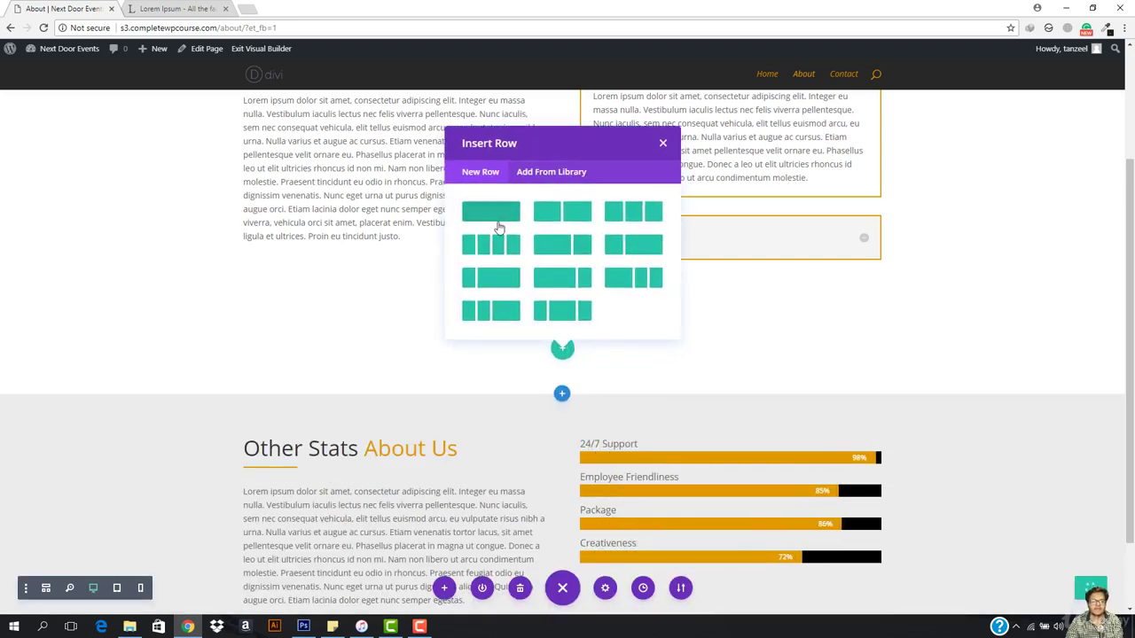
left_click(491, 215)
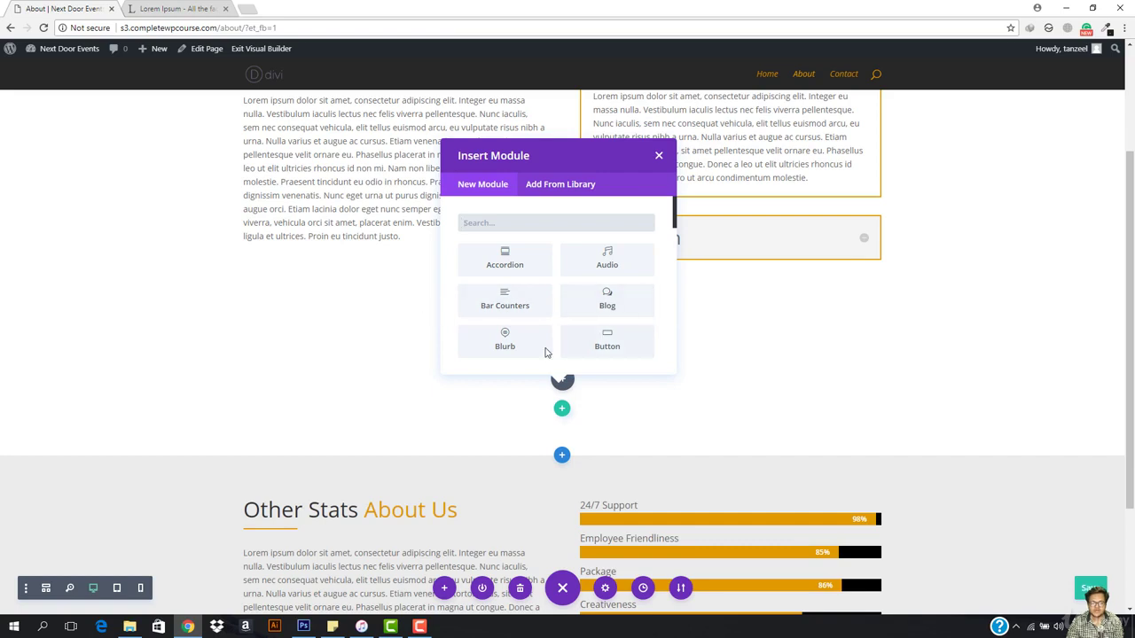
left_click(658, 157)
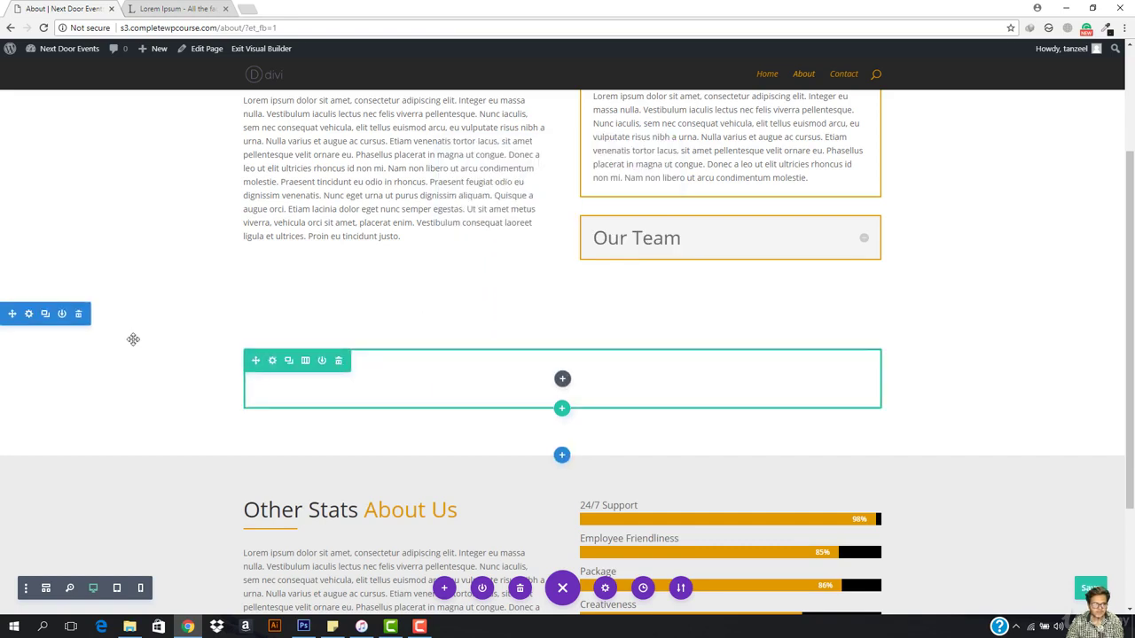
Give the new section the dark microphone background image from the media library and enable the True Parallax effect
left_click(29, 315)
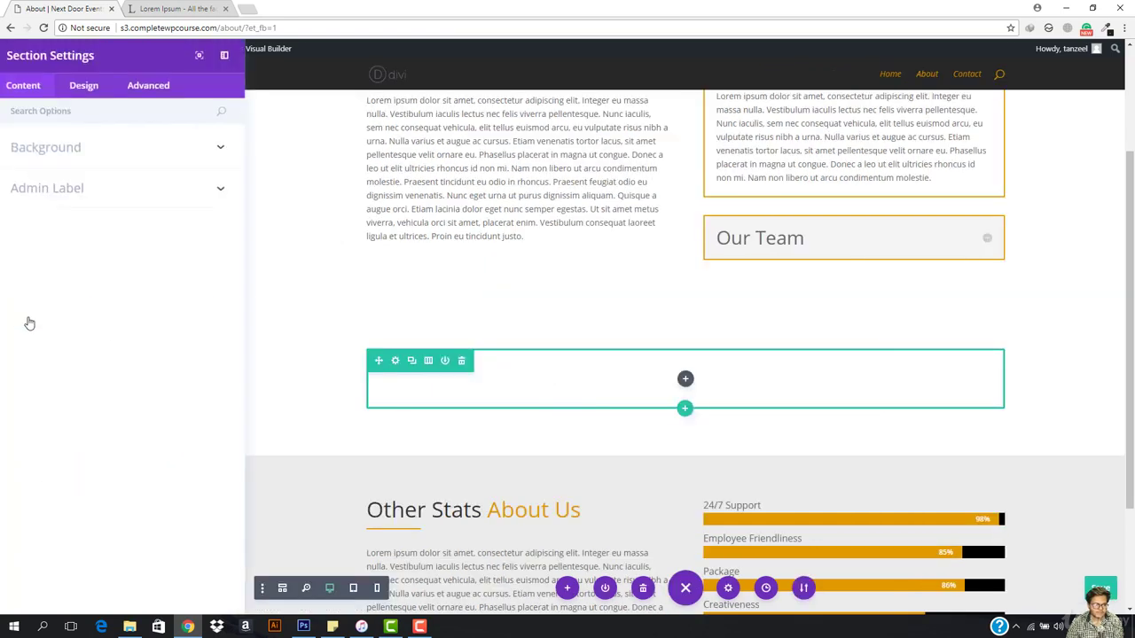
left_click(86, 104)
left_click(35, 104)
left_click(85, 162)
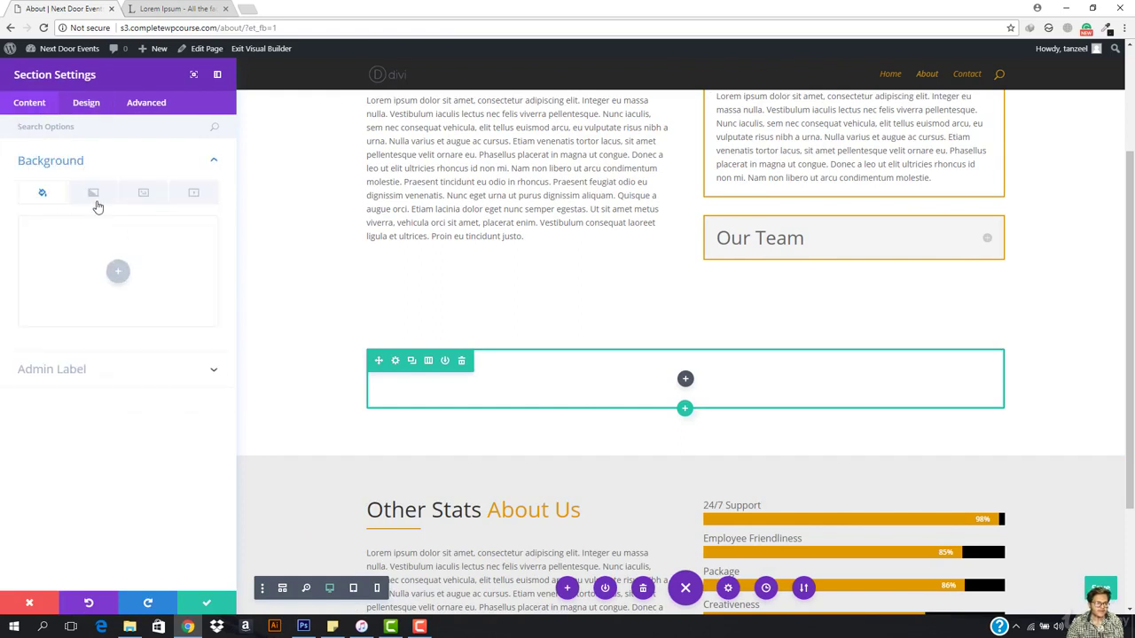
left_click(141, 193)
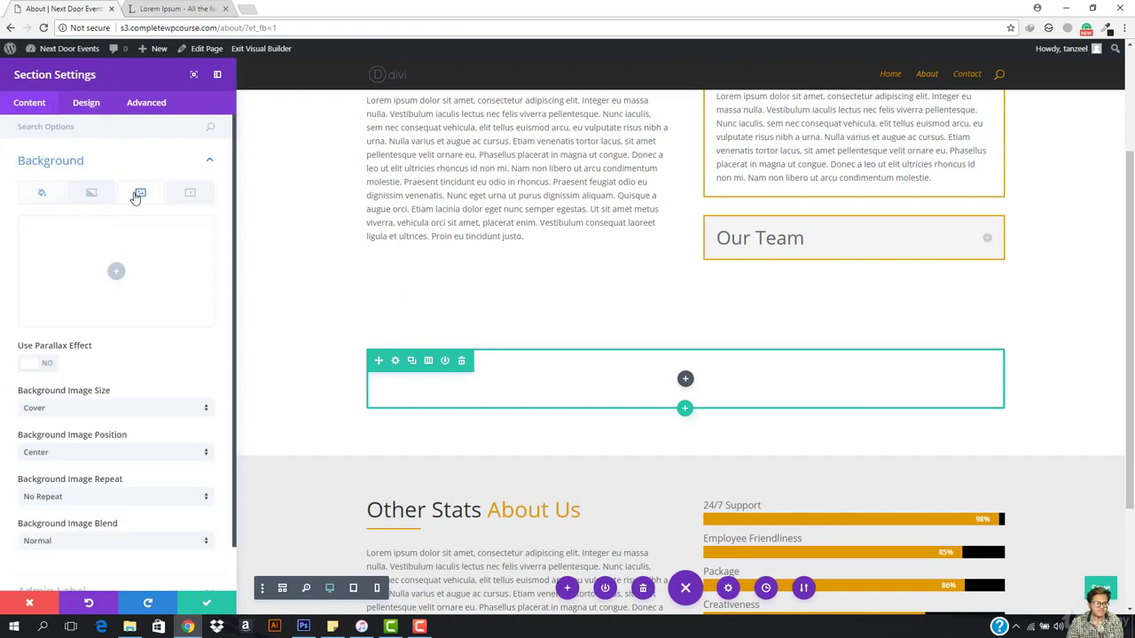
left_click(116, 272)
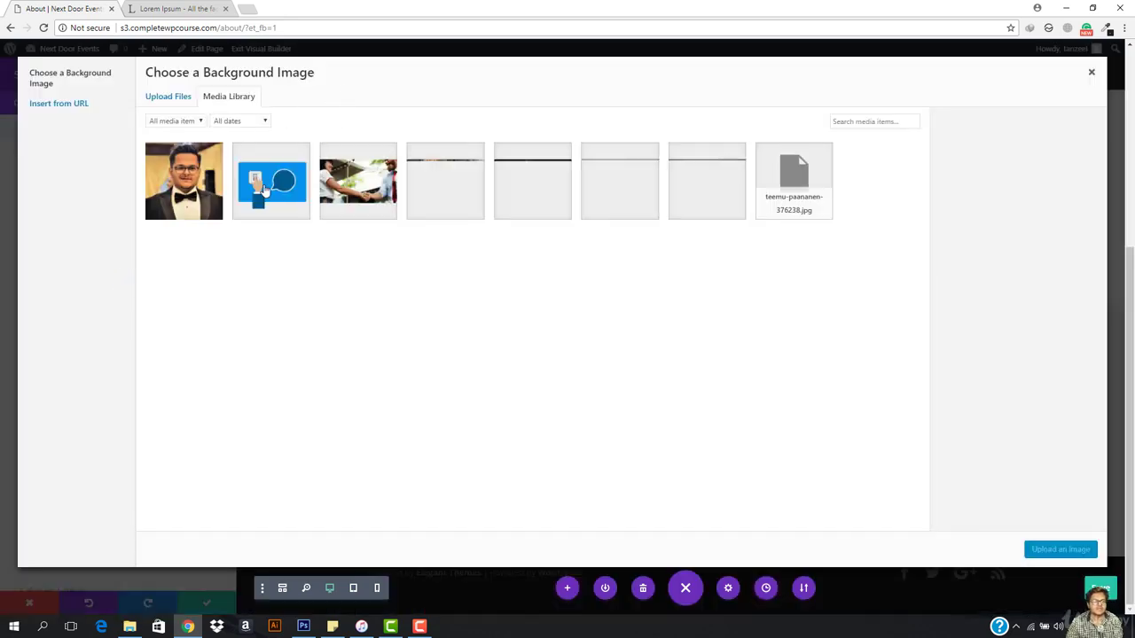
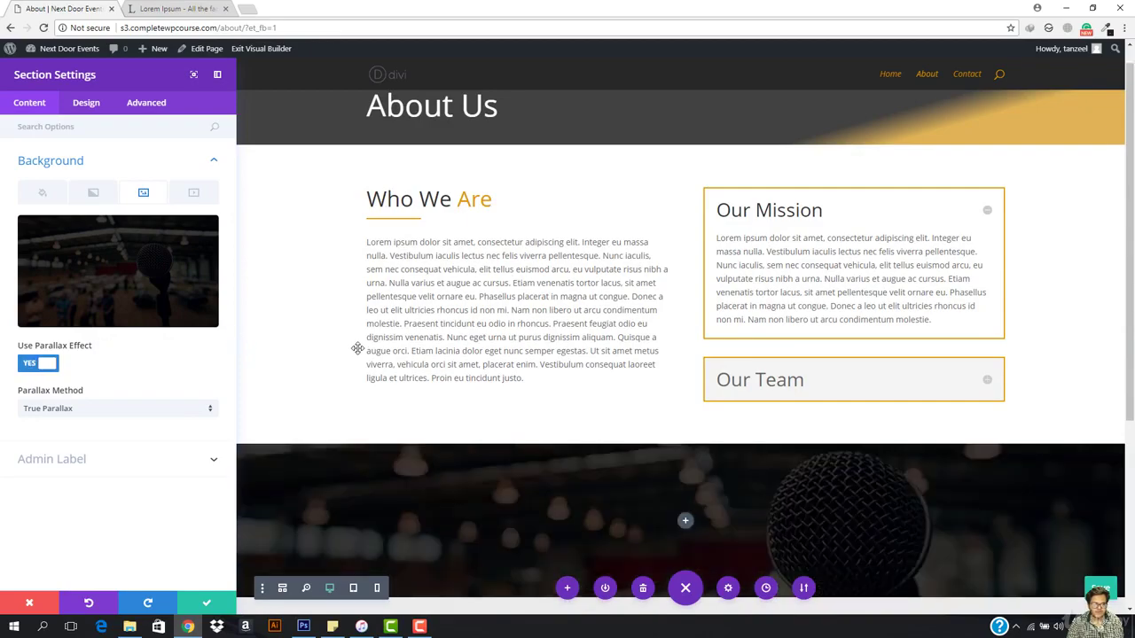
Examine how the new section's parallax background image behaves as the About page moves
scroll(375, 375, "up", 3)
scroll(375, 375, "down", 3)
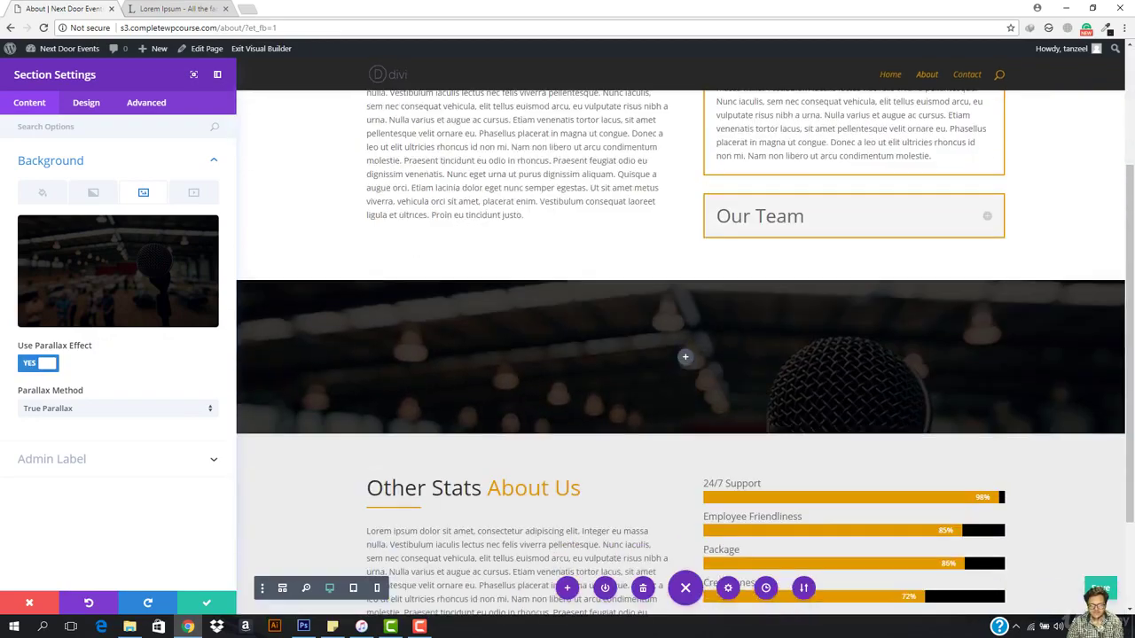
scroll(375, 375, "up", 3)
scroll(375, 375, "down", 4)
scroll(375, 375, "up", 3)
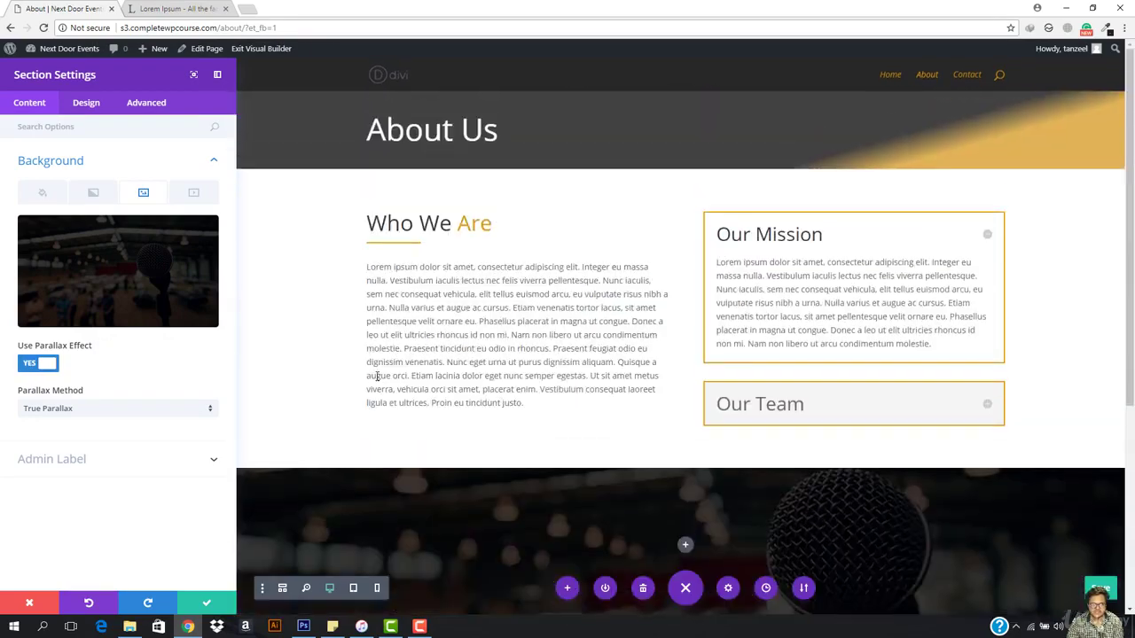
scroll(375, 375, "down", 3)
scroll(375, 375, "up", 3)
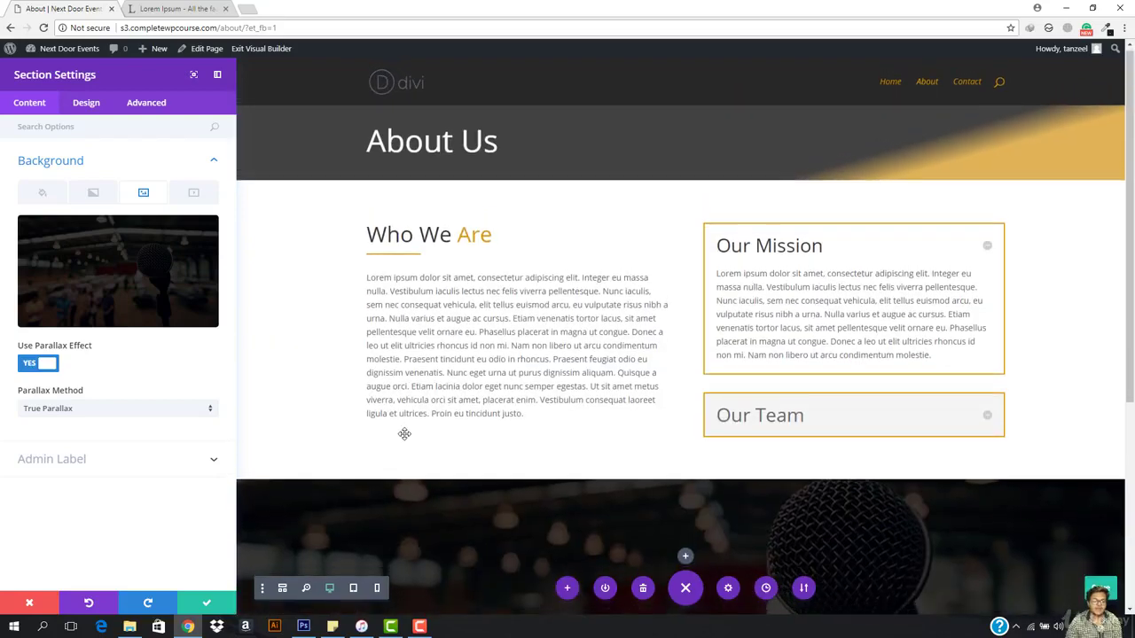
scroll(452, 338, "down", 2)
mouse_move(98, 273)
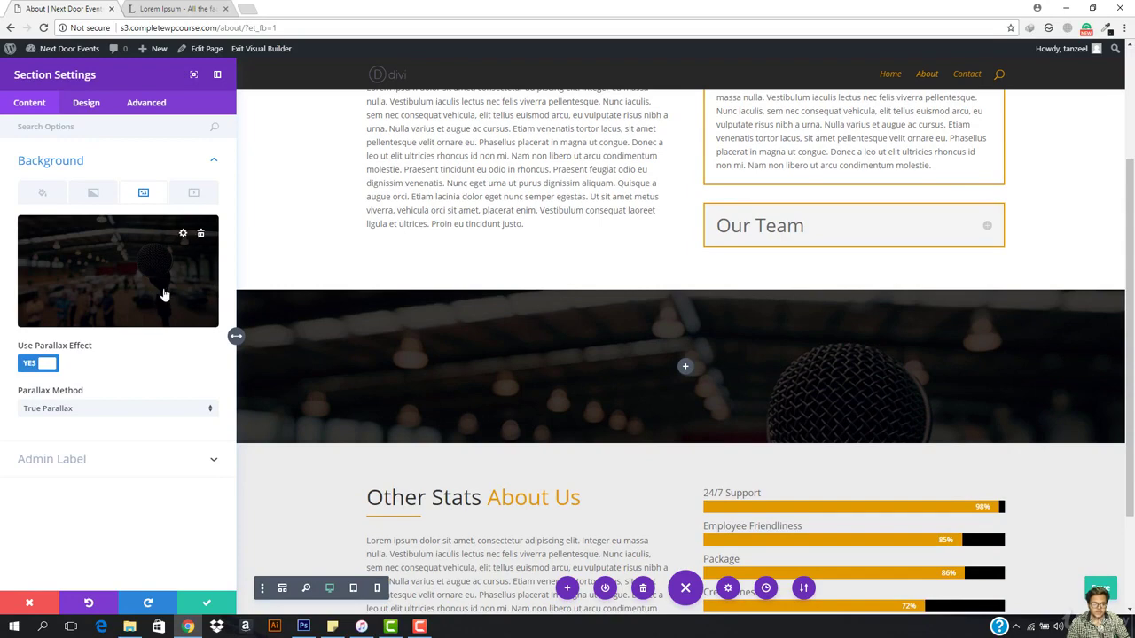
Switch to Photoshop, add a black-filled layer above the handshake photo, and set the layer's fill to 88%
left_click(303, 626)
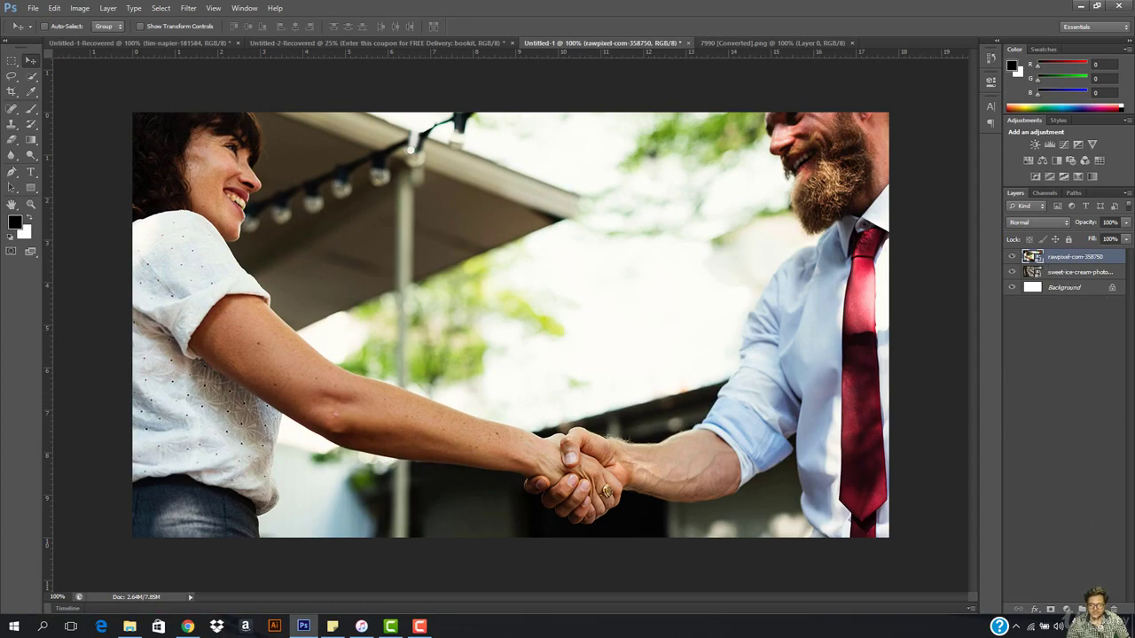
key("ctrl+shift+alt+n")
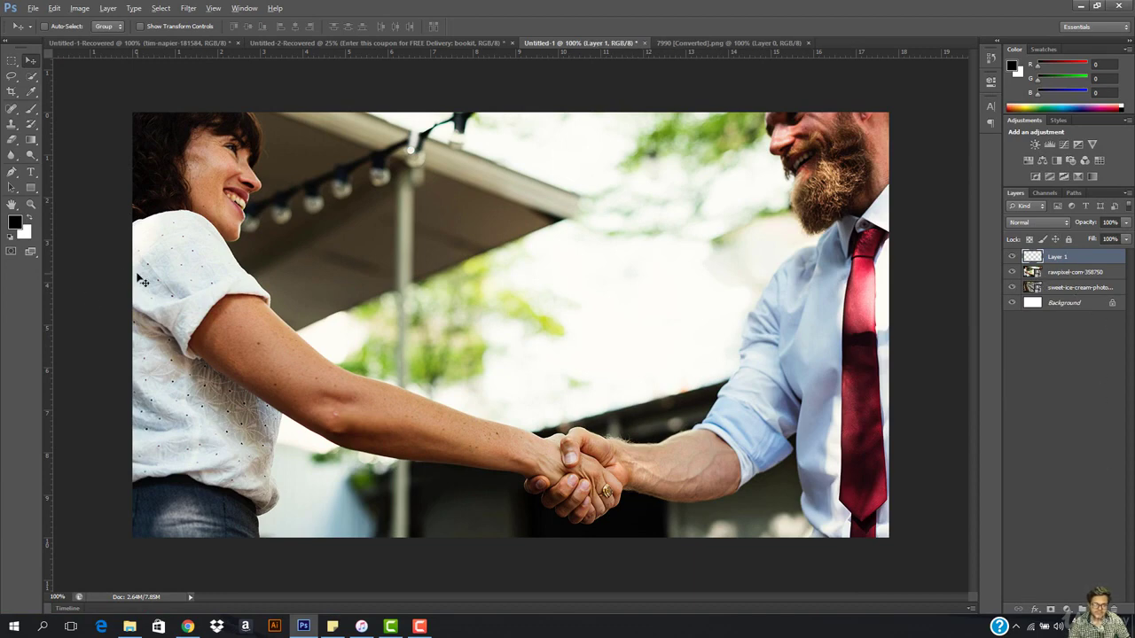
key("alt+BackSpace")
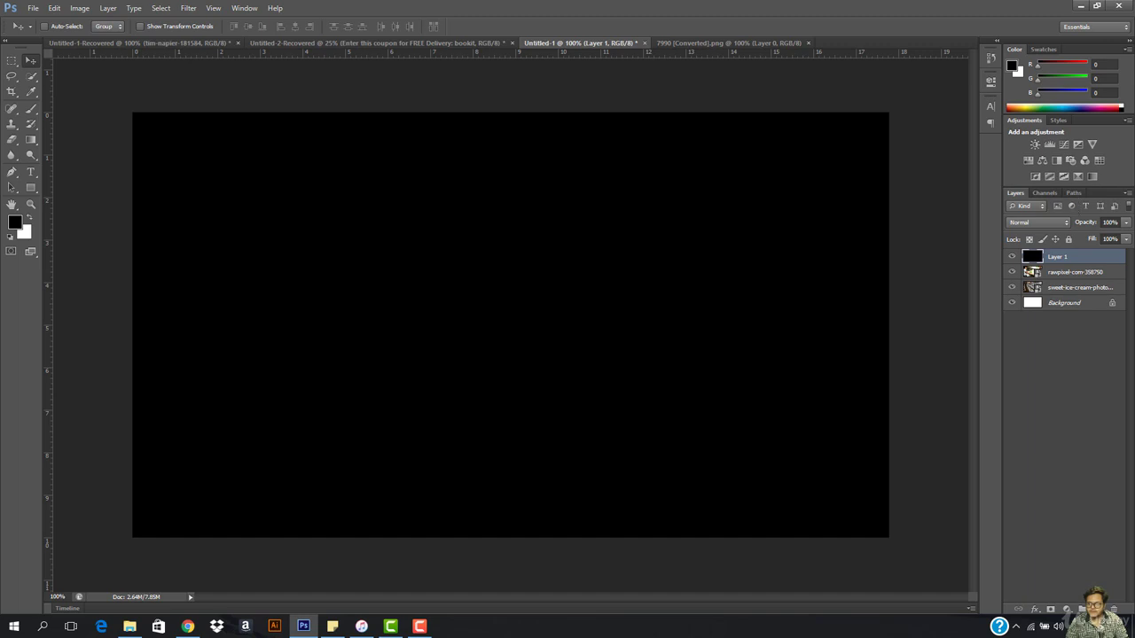
left_click(1125, 240)
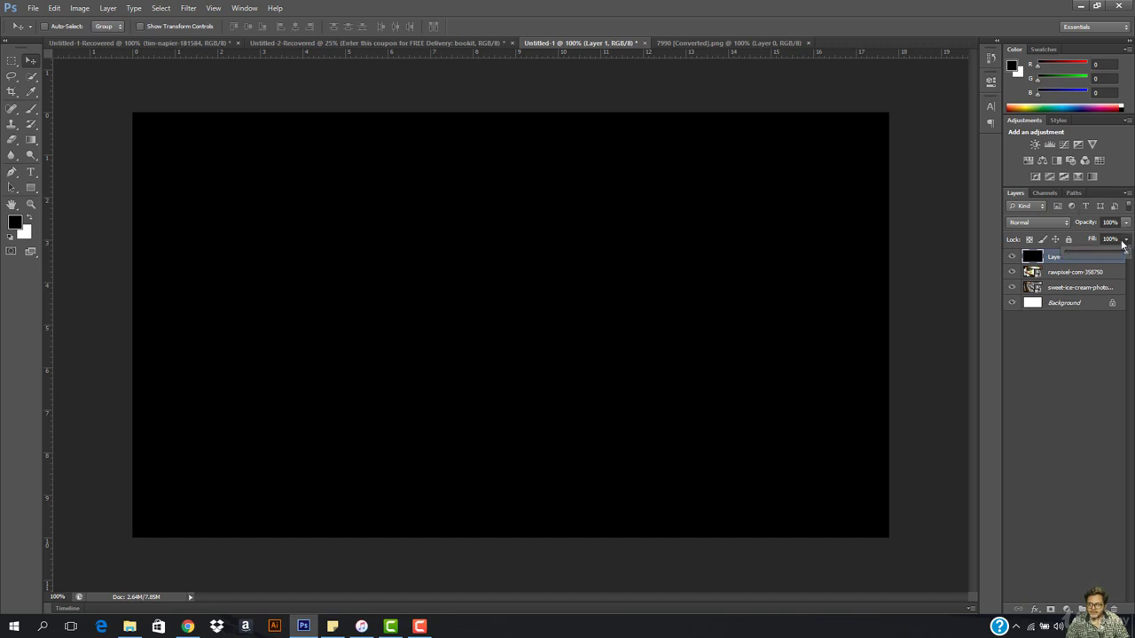
left_click_drag(1126, 256, 1120, 255)
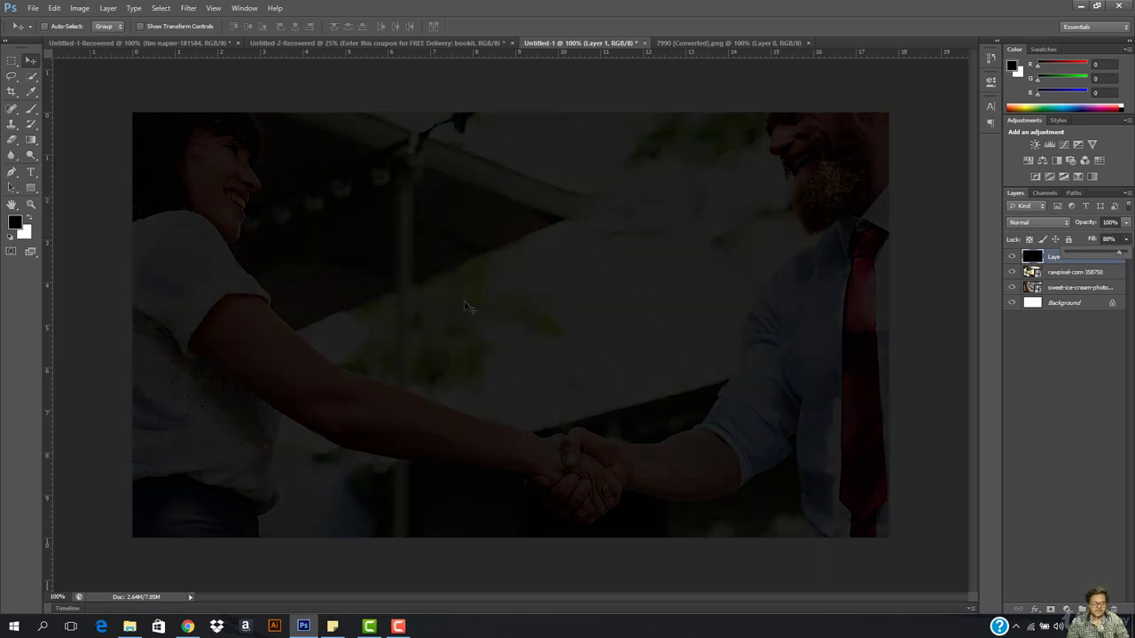
left_click(1082, 5)
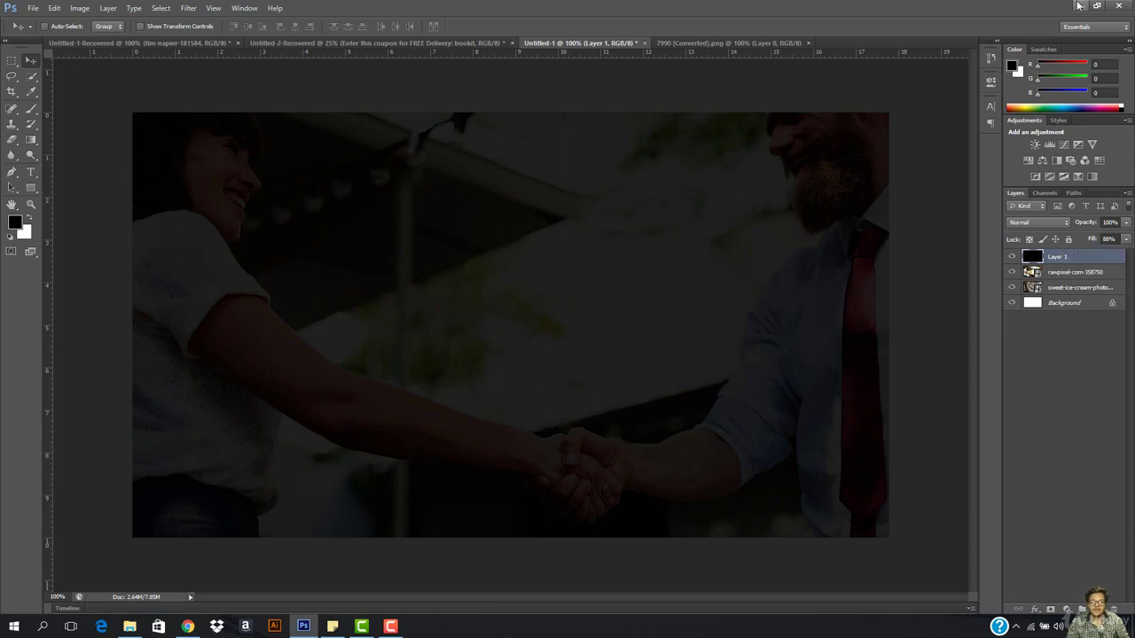
Switch back to the About page in Chrome and save the microphone section's parallax background settings
scroll(654, 343, "down", 1)
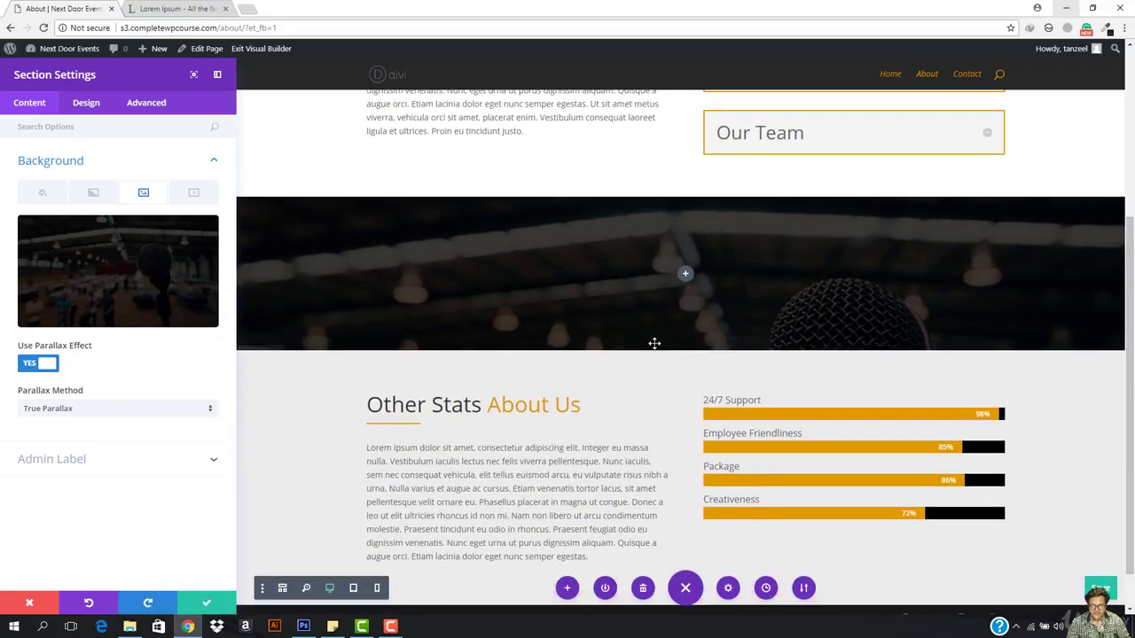
scroll(654, 343, "up", 3)
scroll(654, 343, "down", 1)
scroll(654, 343, "down", 2)
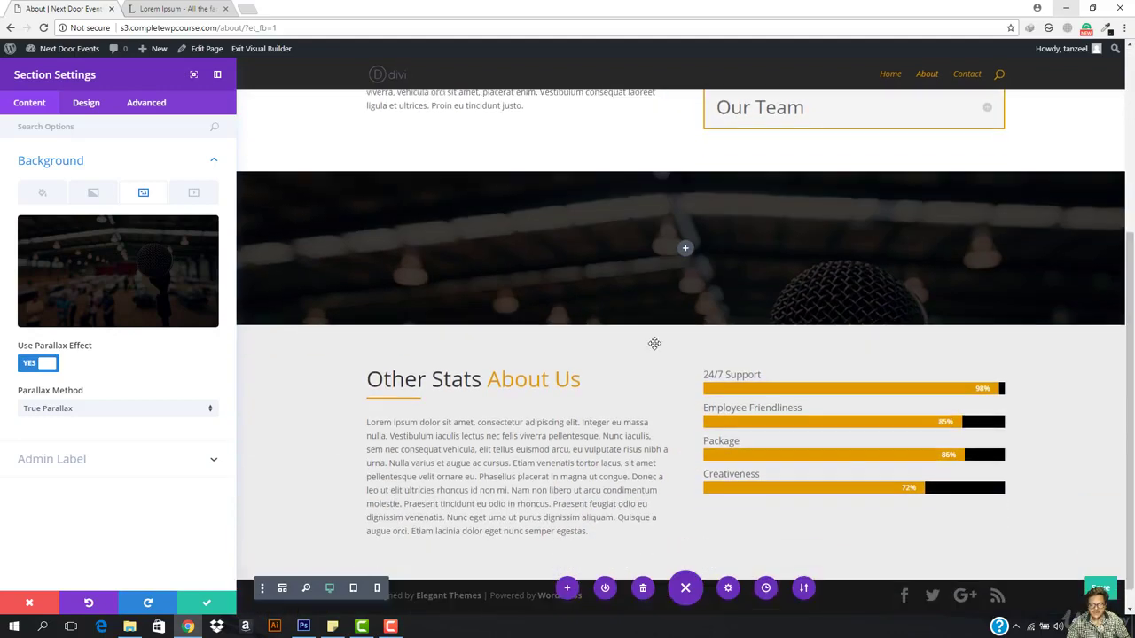
scroll(654, 343, "up", 1)
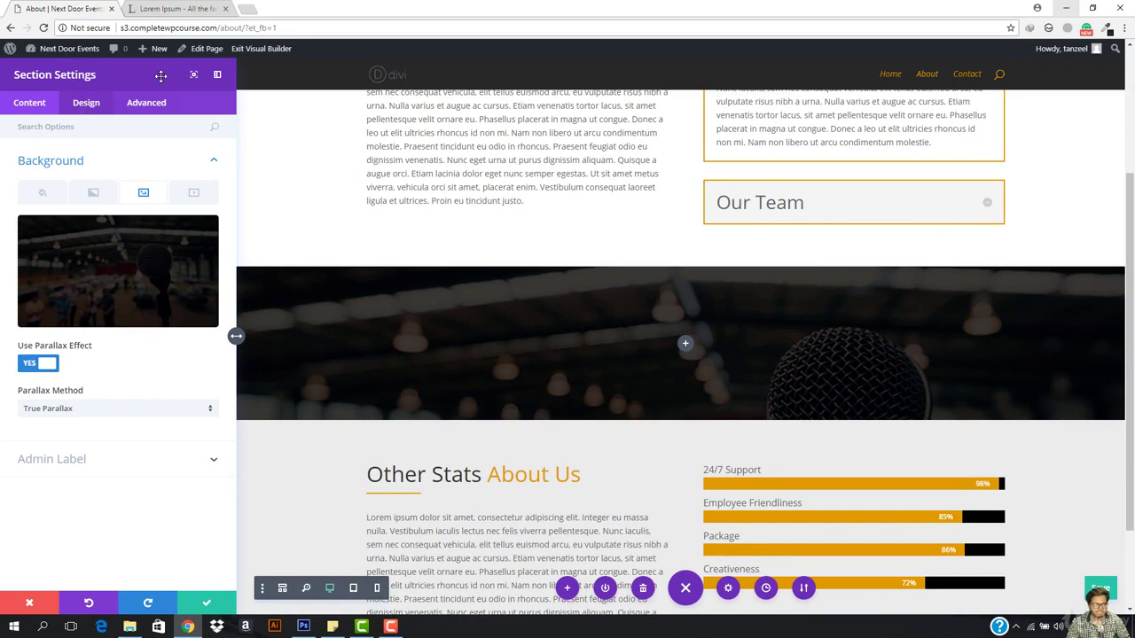
left_click(207, 606)
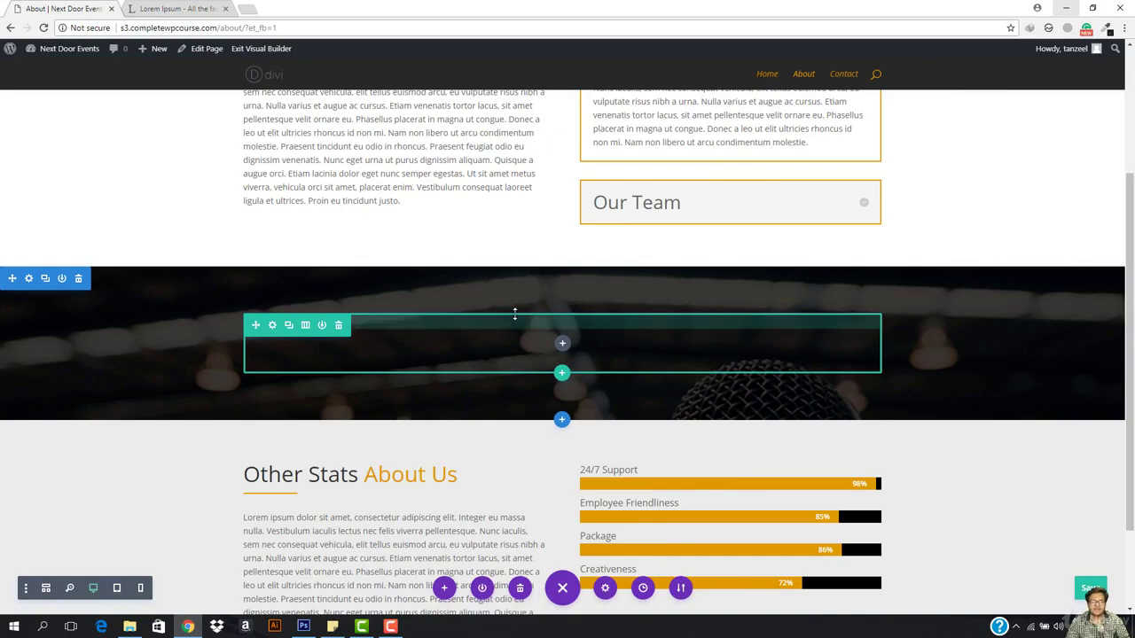
Review the parallax movement of the microphone background between the "Who We Are" and "Other Stats About Us" sections
scroll(516, 315, "up", 5)
scroll(516, 314, "down", 3)
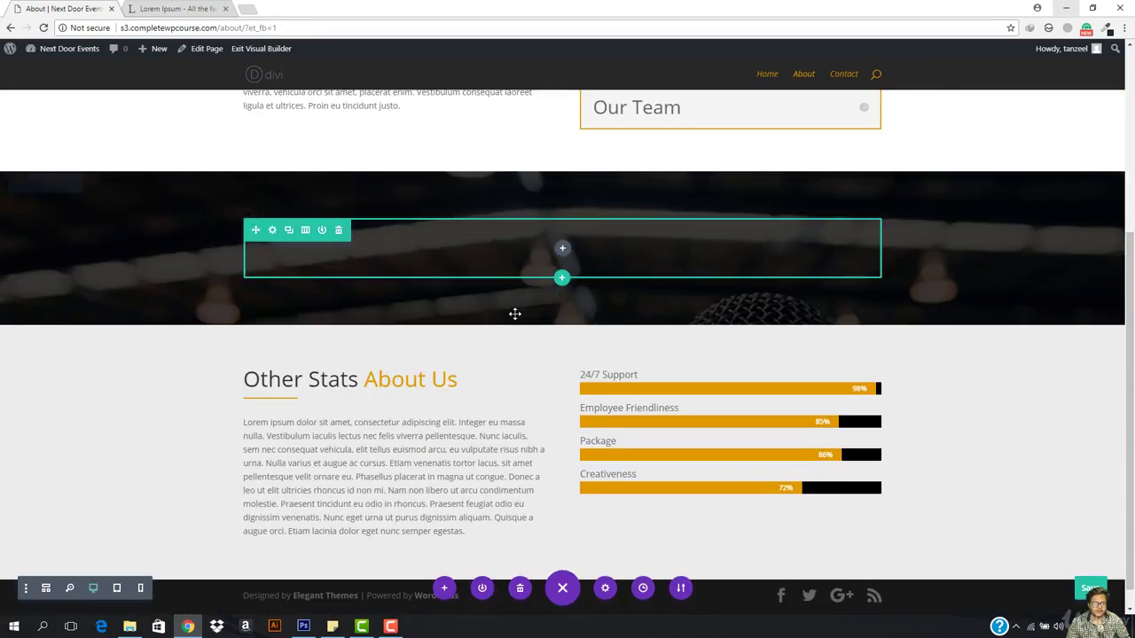
scroll(516, 315, "up", 3)
scroll(516, 315, "down", 4)
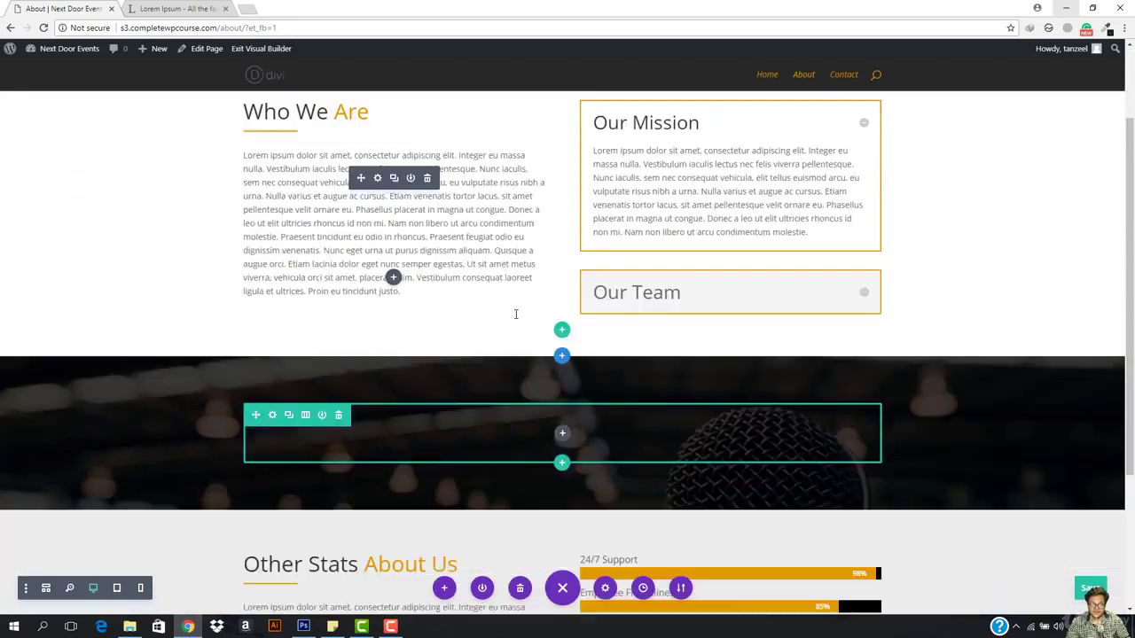